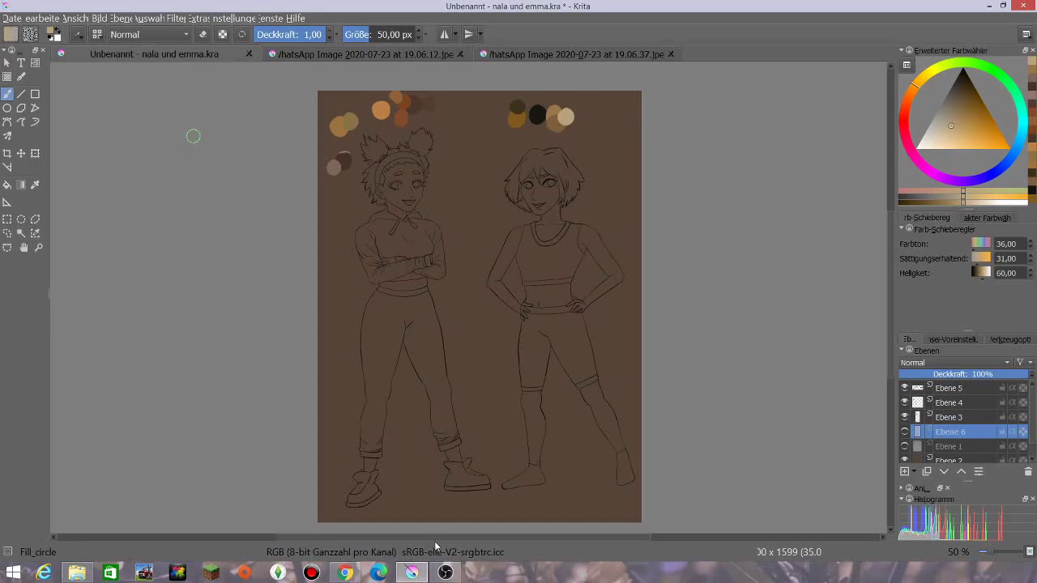
Examine both dog reference photos and return to the character drawing
left_click(548, 55)
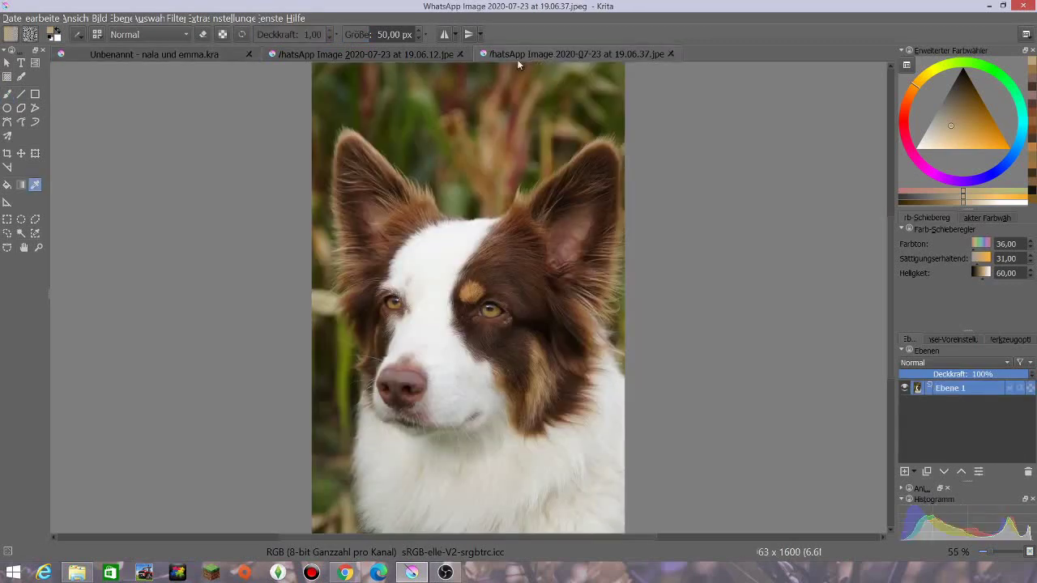
left_click(419, 53)
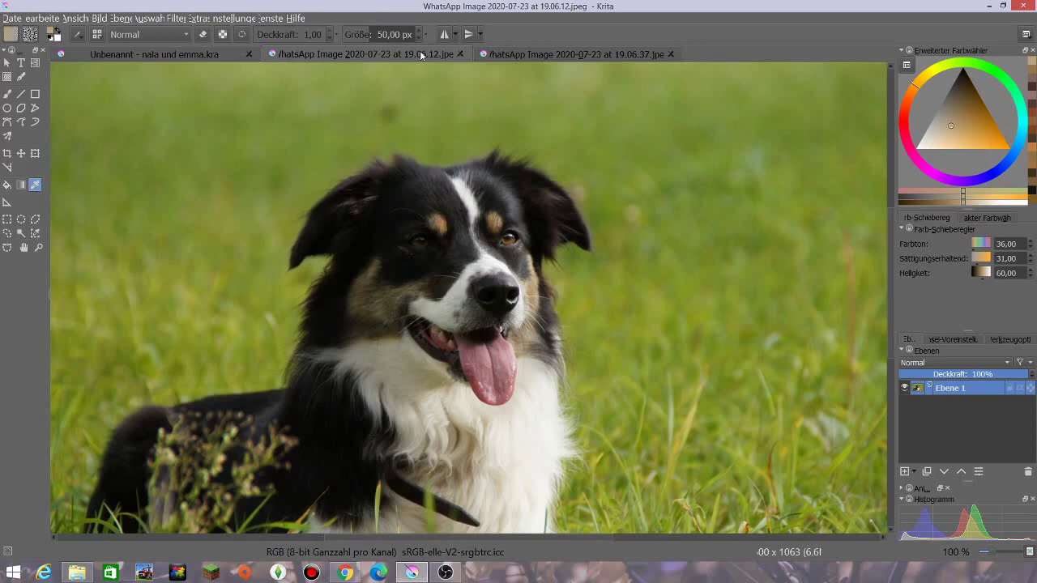
left_click(173, 54)
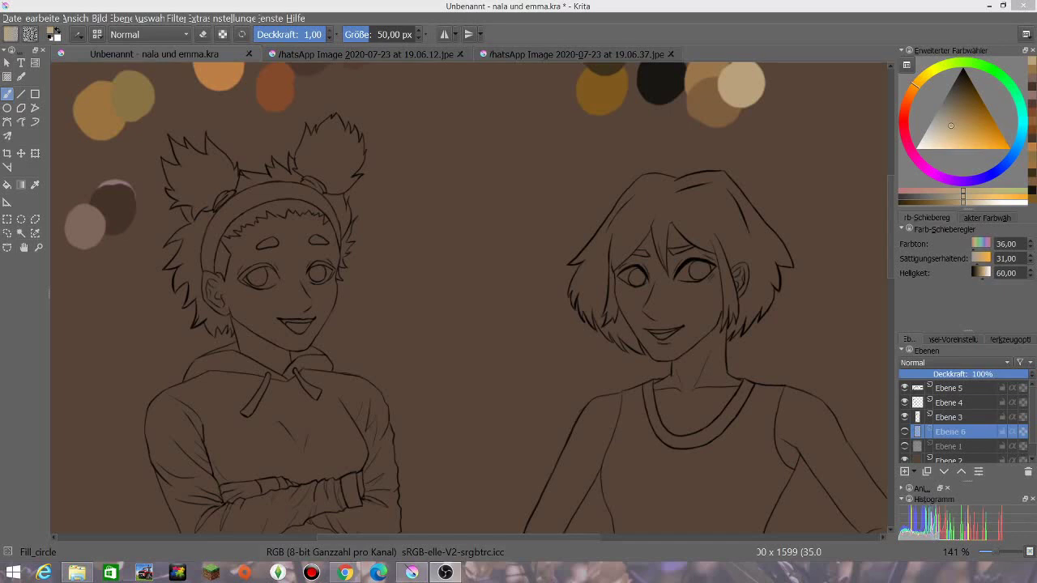
Make layer Ebene 6 visible and block in beige skin on the short-haired figure's upper chest and her bent arm nearest the other figure
left_click(905, 432)
left_click_drag(672, 434, 704, 426)
left_click_drag(621, 425, 607, 455)
Block in beige skin on the short-haired figure's hands, bare midriff and outer arm
left_click_drag(891, 253, 899, 303)
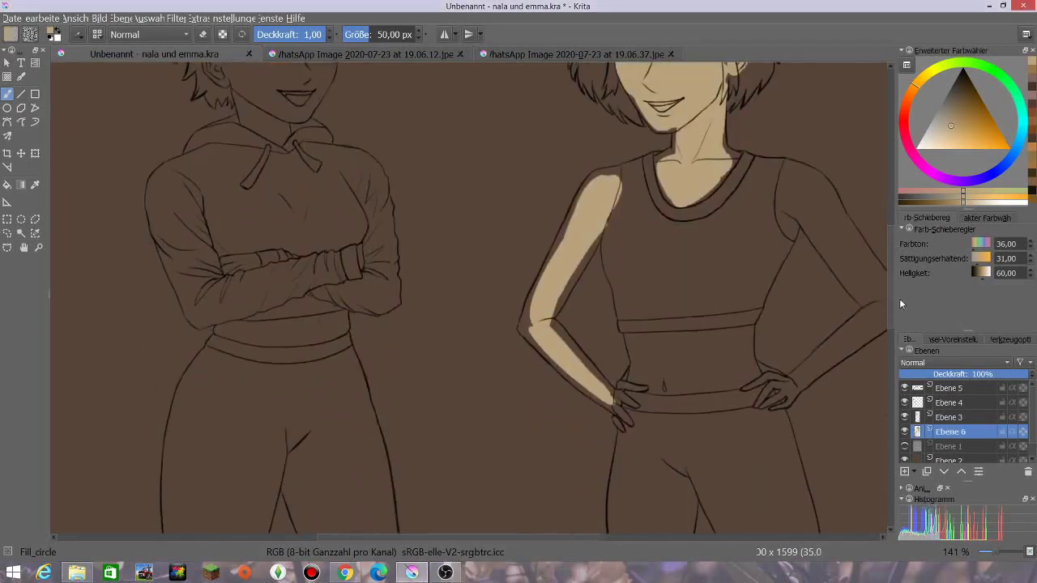
mouse_move(618, 404)
left_mouse_down()
mouse_move(623, 381)
mouse_move(672, 356)
mouse_move(693, 332)
mouse_move(742, 361)
mouse_move(649, 387)
left_mouse_up()
left_click_drag(691, 357, 738, 368)
mouse_move(786, 178)
left_mouse_down()
mouse_move(790, 227)
mouse_move(792, 172)
mouse_move(872, 301)
mouse_move(658, 301)
mouse_move(682, 318)
left_mouse_up()
mouse_move(576, 382)
left_mouse_down()
mouse_move(683, 324)
mouse_move(580, 381)
mouse_move(542, 369)
mouse_move(562, 389)
left_mouse_up()
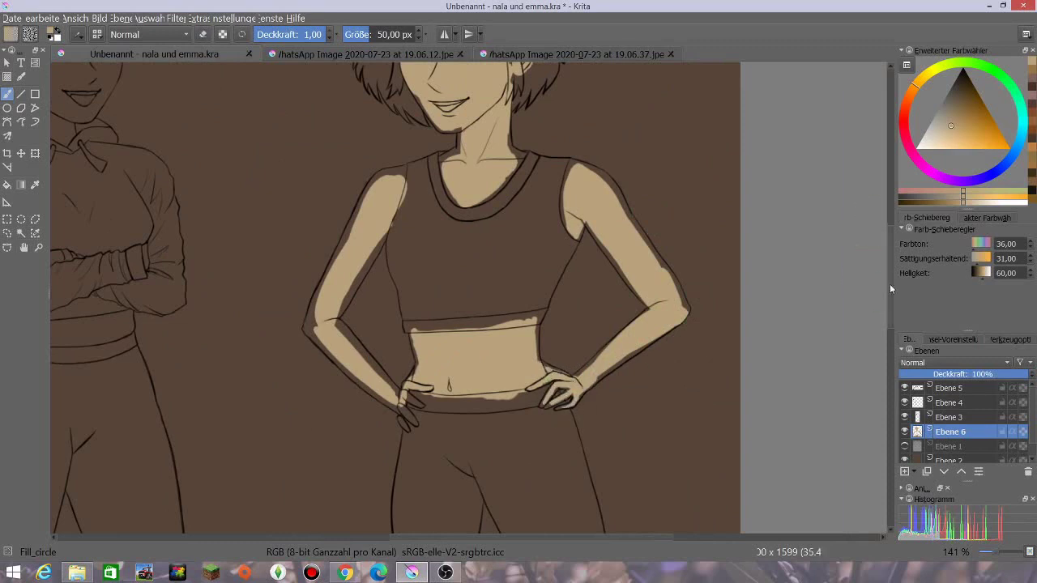
Block in beige skin on both of the short-haired figure's lower legs, from the shorts' hems to the ankles
left_click_drag(891, 289, 892, 376)
mouse_move(423, 271)
left_mouse_down()
mouse_move(452, 368)
mouse_move(437, 446)
mouse_move(463, 337)
left_mouse_up()
mouse_move(579, 241)
left_mouse_down()
mouse_move(607, 228)
mouse_move(609, 290)
mouse_move(632, 346)
mouse_move(668, 357)
mouse_move(673, 403)
left_mouse_up()
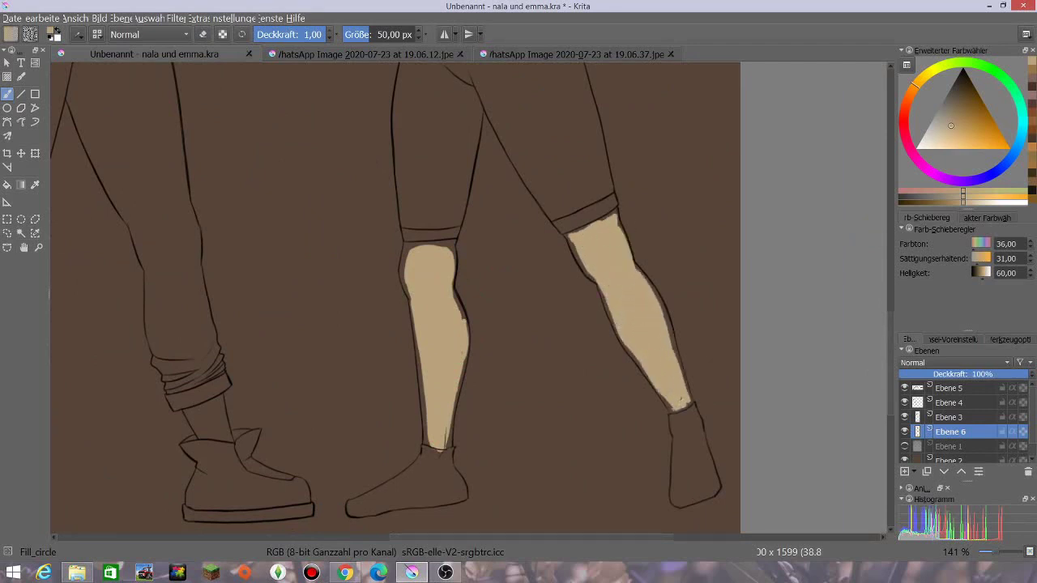
Reduce the brush size to 9.33 px and fill the skin gaps along the short-haired figure's neck and neckline
mouse_move(891, 354)
left_mouse_down()
mouse_move(897, 307)
mouse_move(892, 319)
mouse_move(883, 243)
left_mouse_up()
left_click(355, 35)
scroll(462, 249, "up", 2)
mouse_move(338, 180)
left_mouse_down()
mouse_move(368, 279)
mouse_move(393, 317)
mouse_move(411, 334)
mouse_move(449, 335)
mouse_move(448, 377)
mouse_move(426, 386)
left_mouse_up()
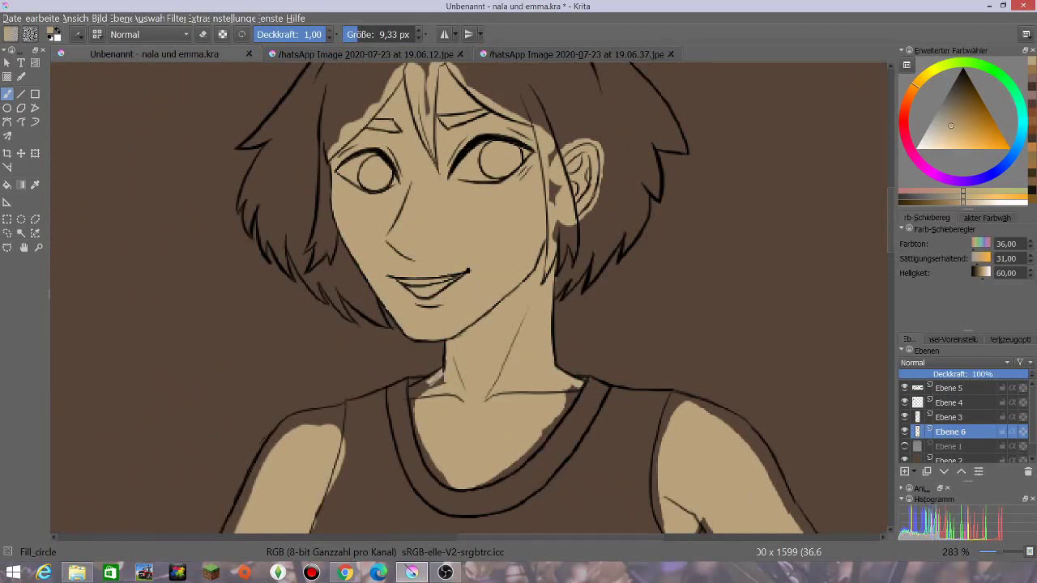
key("e")
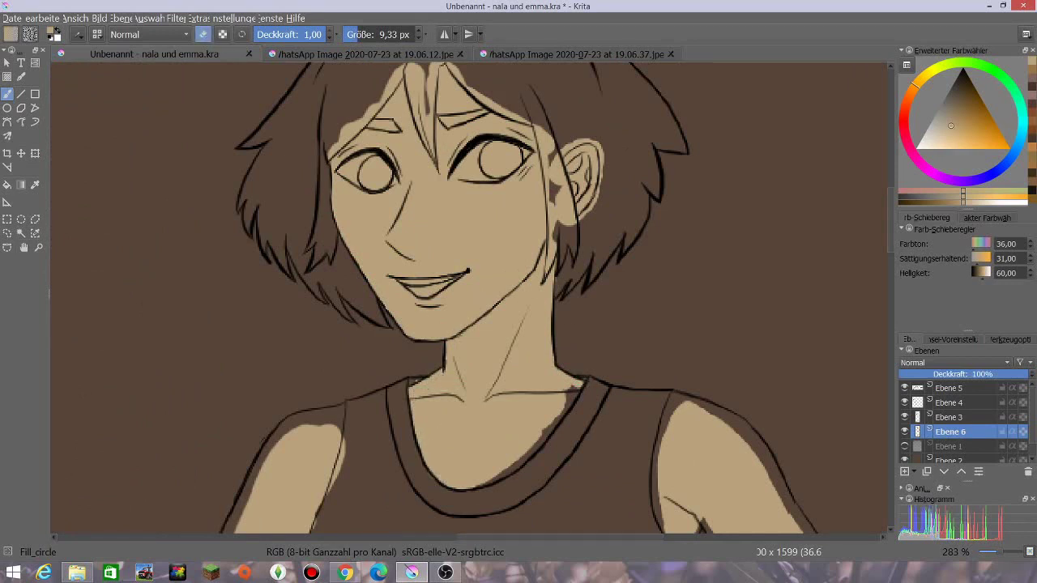
key("e")
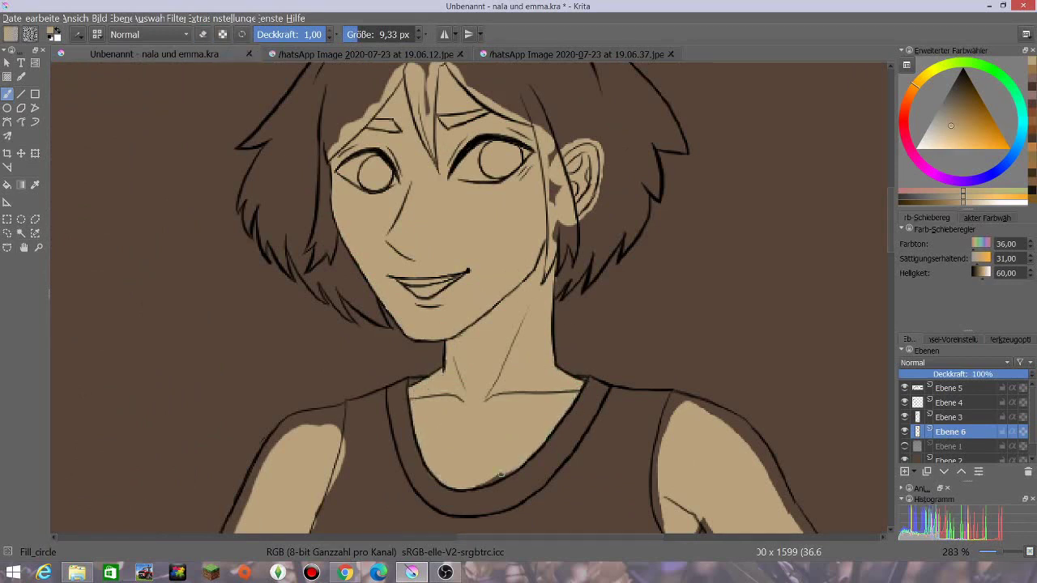
Fill the remaining skin gaps up to the outlines of the inner arm's shoulder, upper arm and elbow
scroll(685, 343, "down", 5)
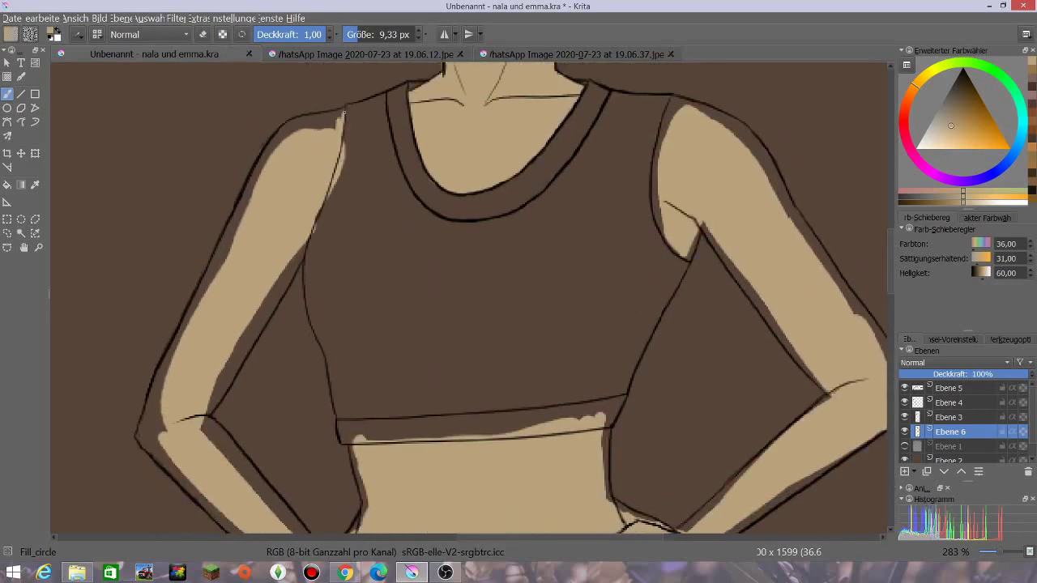
mouse_move(344, 113)
left_mouse_down()
mouse_move(280, 128)
mouse_move(276, 153)
mouse_move(340, 118)
left_mouse_up()
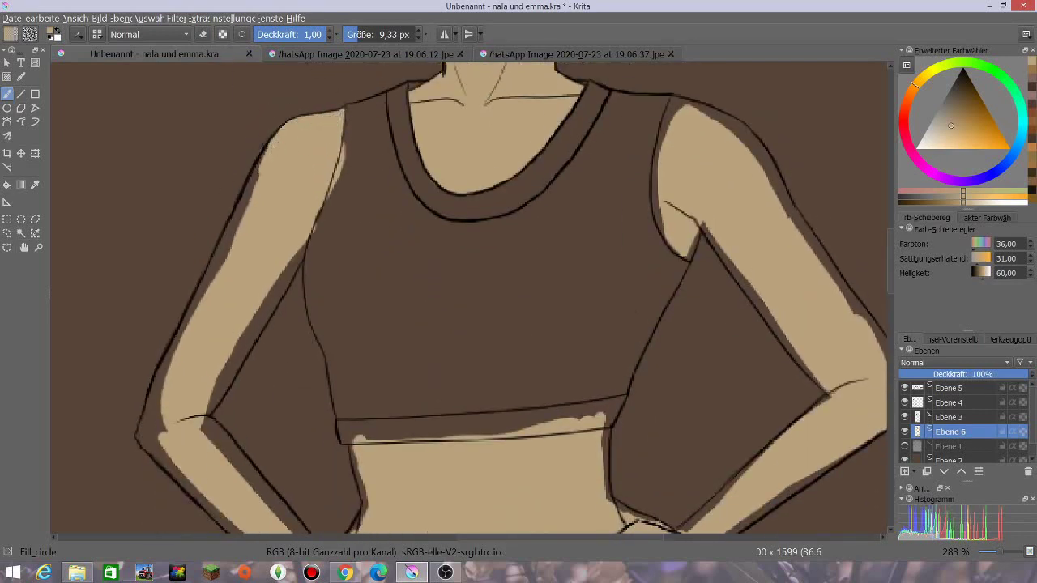
mouse_move(264, 147)
left_mouse_down()
mouse_move(188, 324)
mouse_move(214, 266)
left_mouse_up()
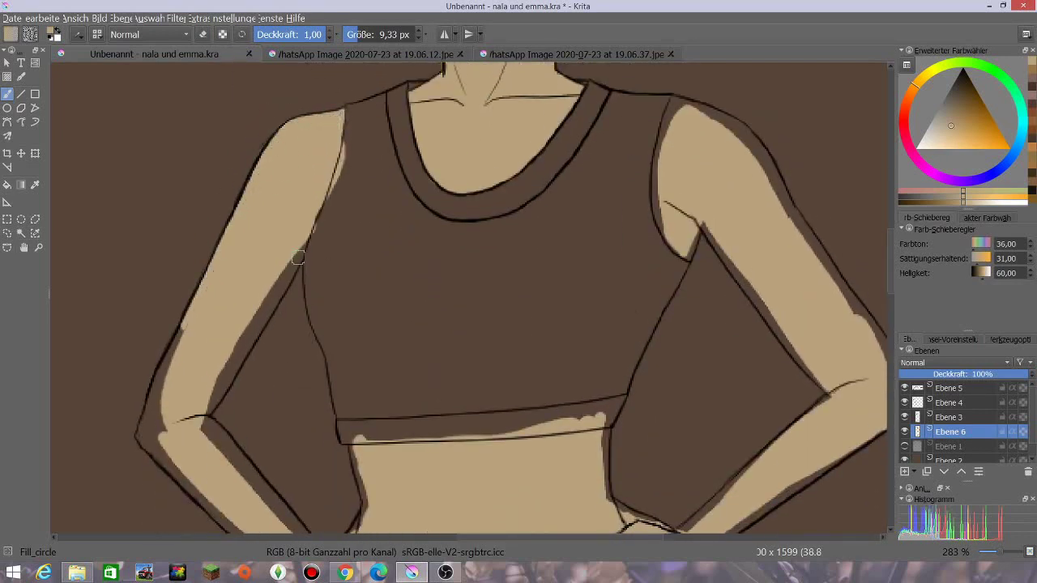
mouse_move(298, 258)
left_mouse_down()
mouse_move(213, 397)
mouse_move(257, 324)
left_mouse_up()
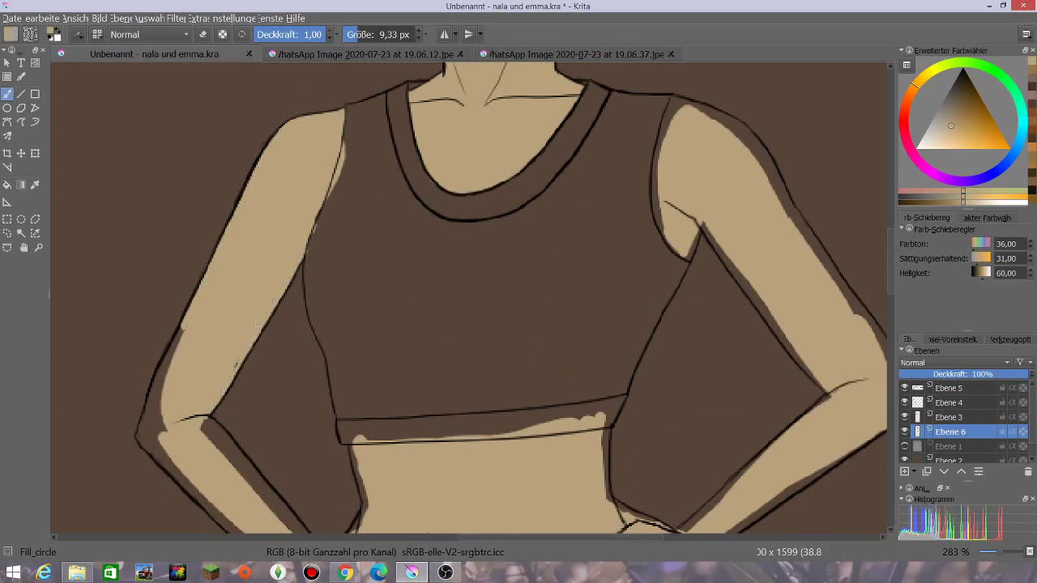
mouse_move(182, 338)
left_mouse_down()
mouse_move(159, 375)
mouse_move(154, 418)
mouse_move(166, 457)
left_mouse_up()
Fill the skin gaps along both edges of the inner forearm down to the wrist
scroll(820, 303, "down", 5)
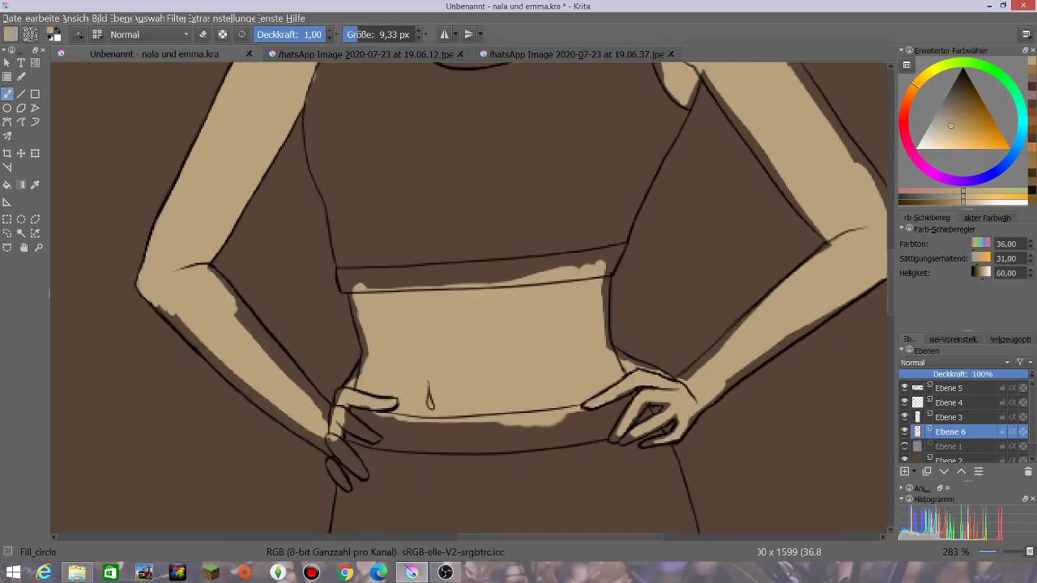
left_click_drag(235, 310, 330, 415)
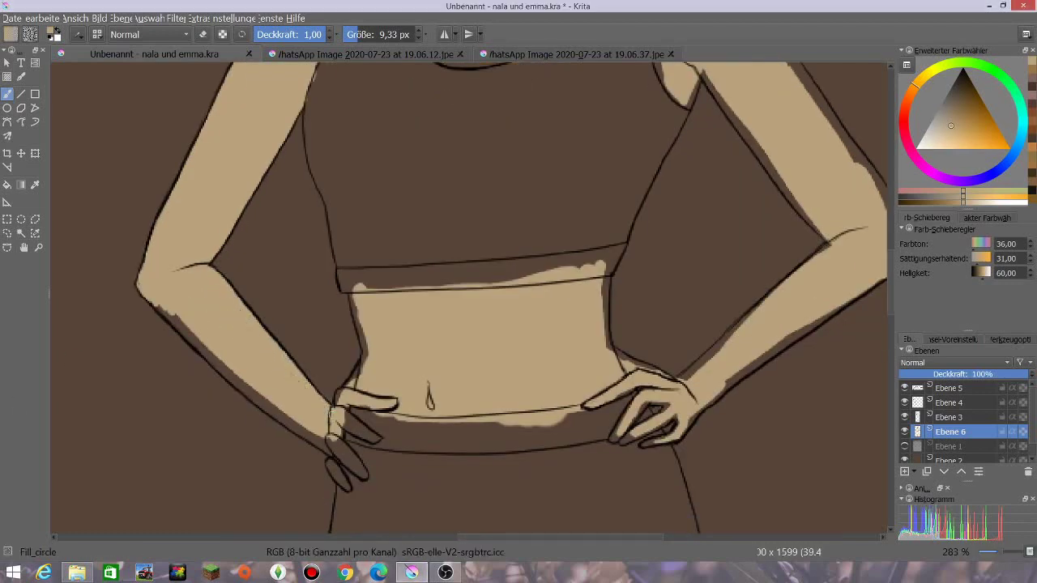
mouse_move(160, 311)
left_mouse_down()
mouse_move(261, 402)
mouse_move(332, 453)
left_mouse_up()
Fill the skin colour up to the outlines of both waist sides and the fingers of the hands on the hips
mouse_move(348, 393)
left_mouse_down()
mouse_move(363, 345)
mouse_move(354, 295)
left_mouse_up()
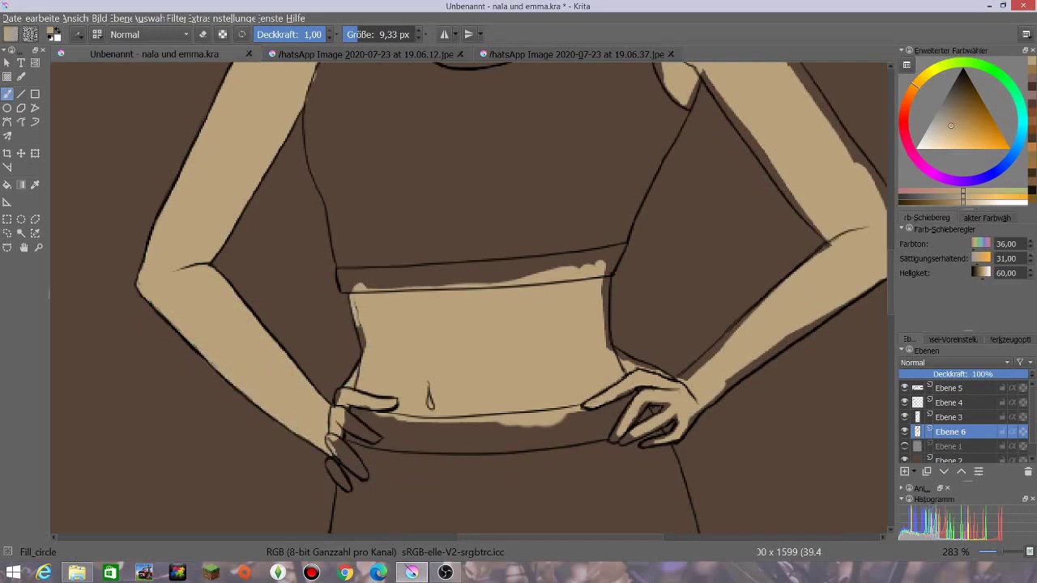
left_click_drag(365, 356, 356, 300)
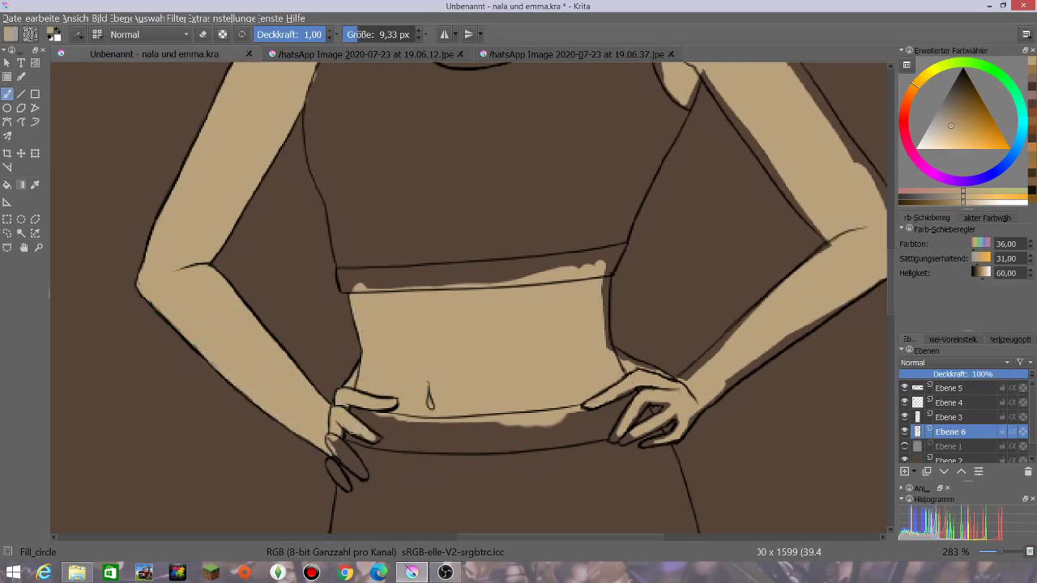
mouse_move(334, 434)
left_mouse_down()
mouse_move(363, 478)
mouse_move(334, 471)
mouse_move(347, 488)
left_mouse_up()
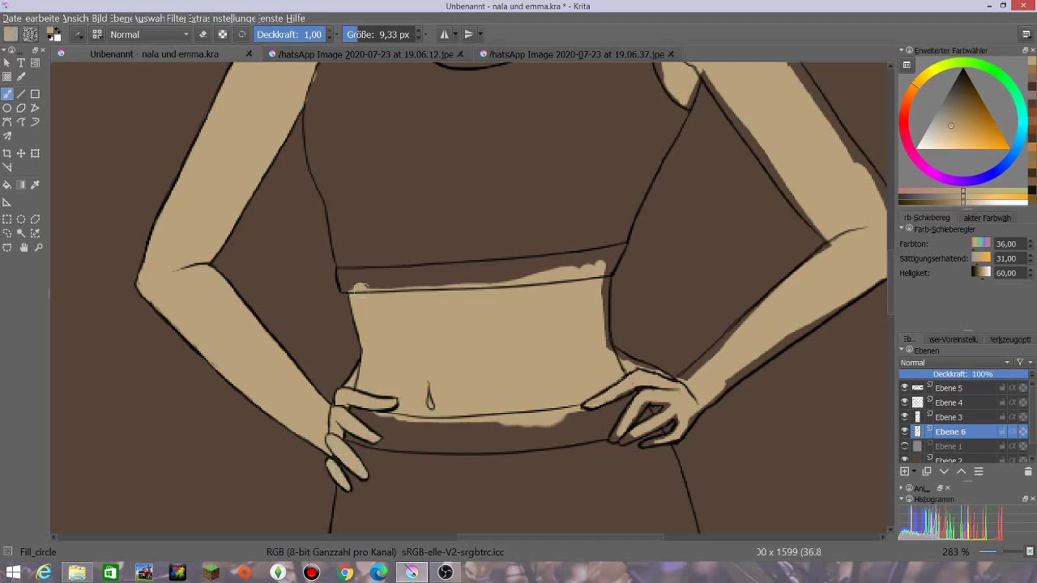
left_click_drag(604, 273, 608, 336)
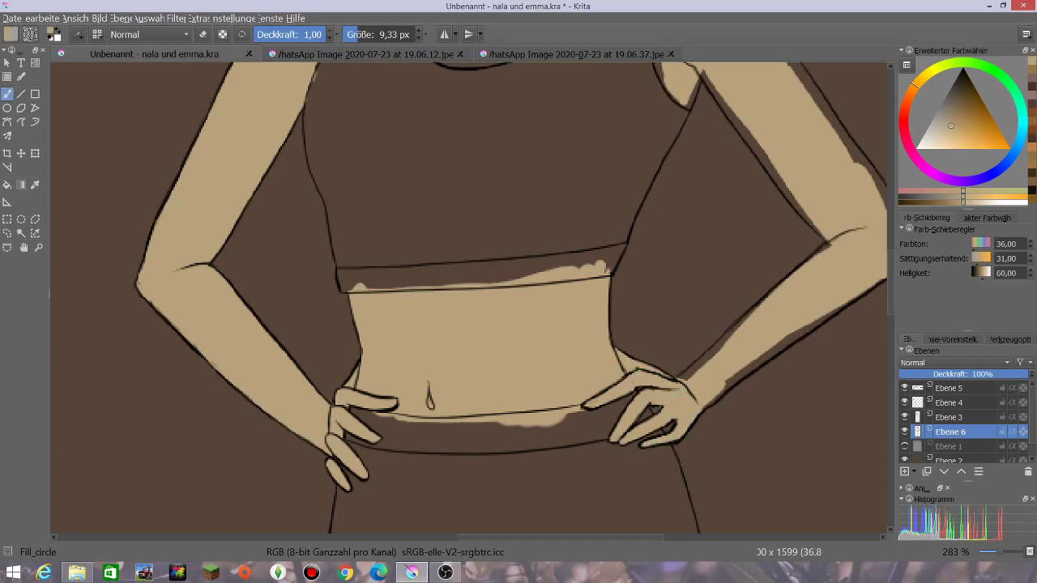
Fill the skin gaps along both edges of the outer forearm and erase the colour spilling over its outline
left_click_drag(710, 403, 859, 294)
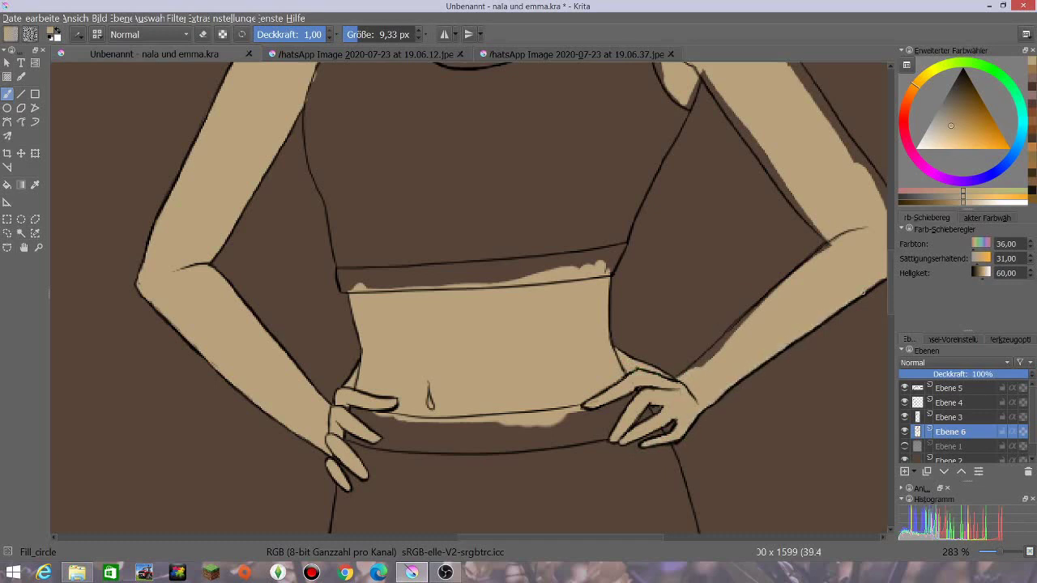
mouse_move(806, 263)
left_mouse_down()
mouse_move(823, 249)
mouse_move(694, 364)
left_mouse_up()
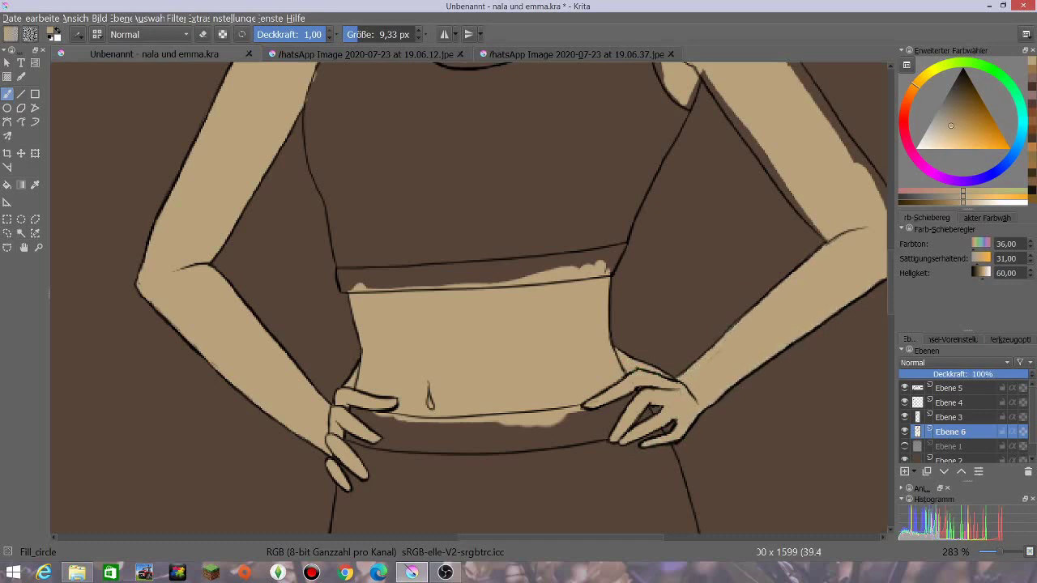
left_click(204, 34)
left_click_drag(729, 327, 741, 317)
Fill the skin gaps along the outer arm from the shoulder and armhole down to the elbow
left_click_drag(487, 250, 214, 254)
left_click_drag(612, 65, 612, 235)
left_click(207, 34)
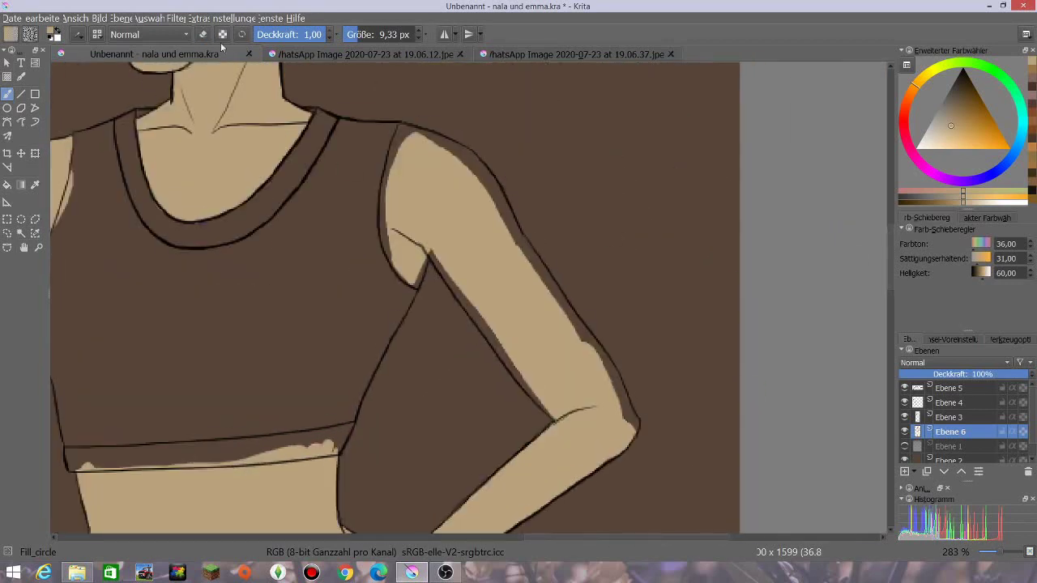
left_click_drag(400, 141, 384, 216)
mouse_move(387, 268)
left_mouse_down()
mouse_move(386, 162)
mouse_move(399, 126)
mouse_move(469, 158)
left_mouse_up()
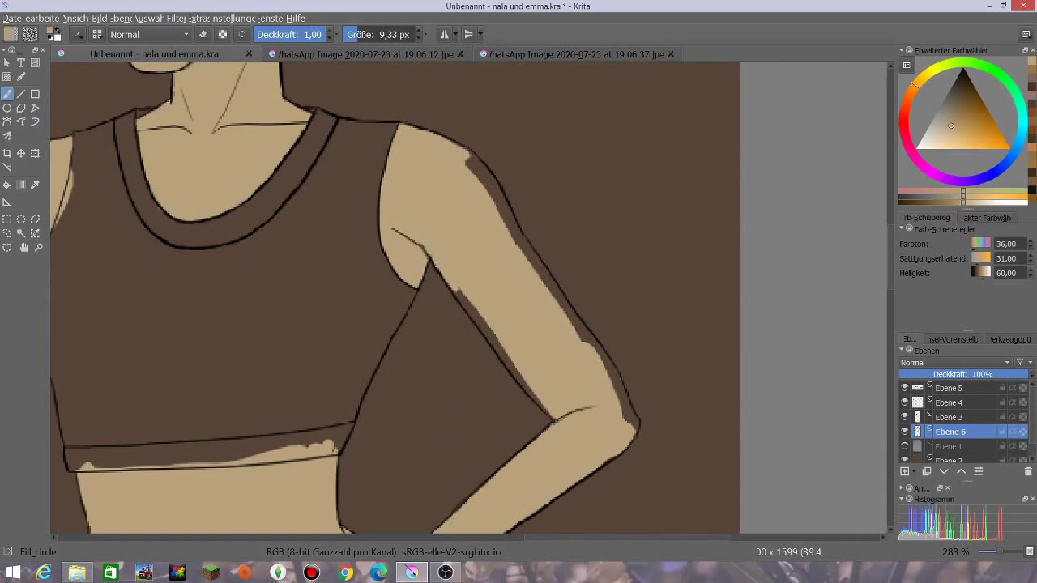
left_click_drag(454, 285, 555, 418)
mouse_move(476, 171)
left_mouse_down()
mouse_move(619, 386)
mouse_move(635, 422)
mouse_move(628, 449)
left_mouse_up()
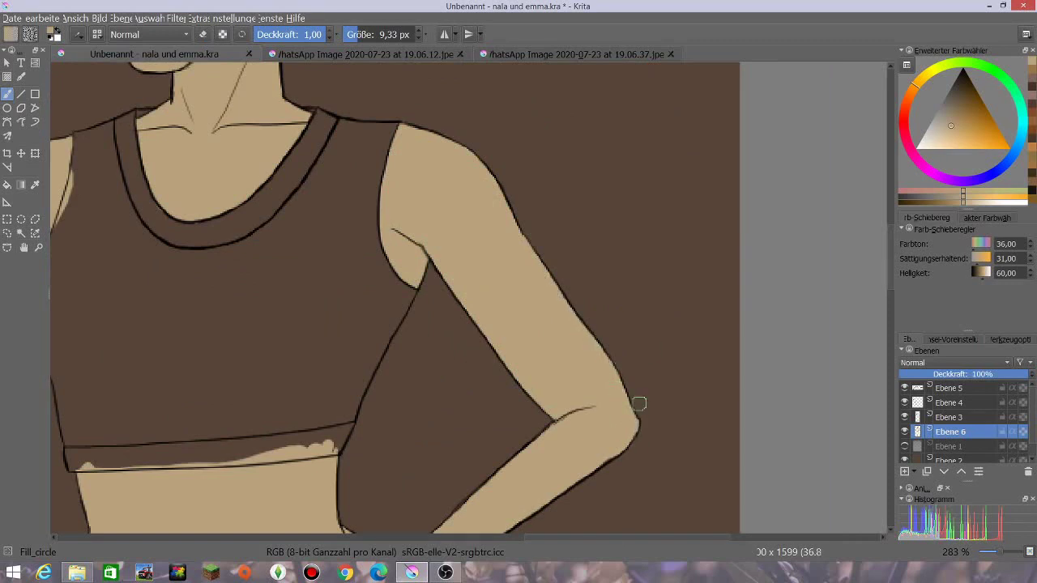
Fill the skin gaps around the straight leg's knee, calf and ankle up to the outlines
scroll(638, 404, "down", 3)
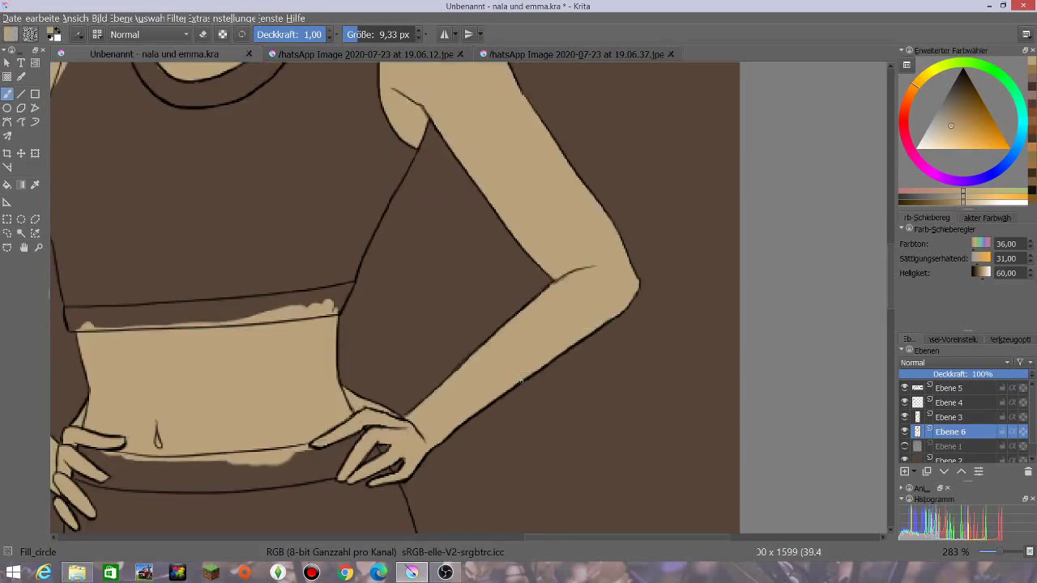
left_click_drag(551, 537, 501, 537)
left_click_drag(889, 276, 889, 372)
mouse_move(285, 260)
left_mouse_down()
mouse_move(274, 310)
mouse_move(282, 361)
left_mouse_up()
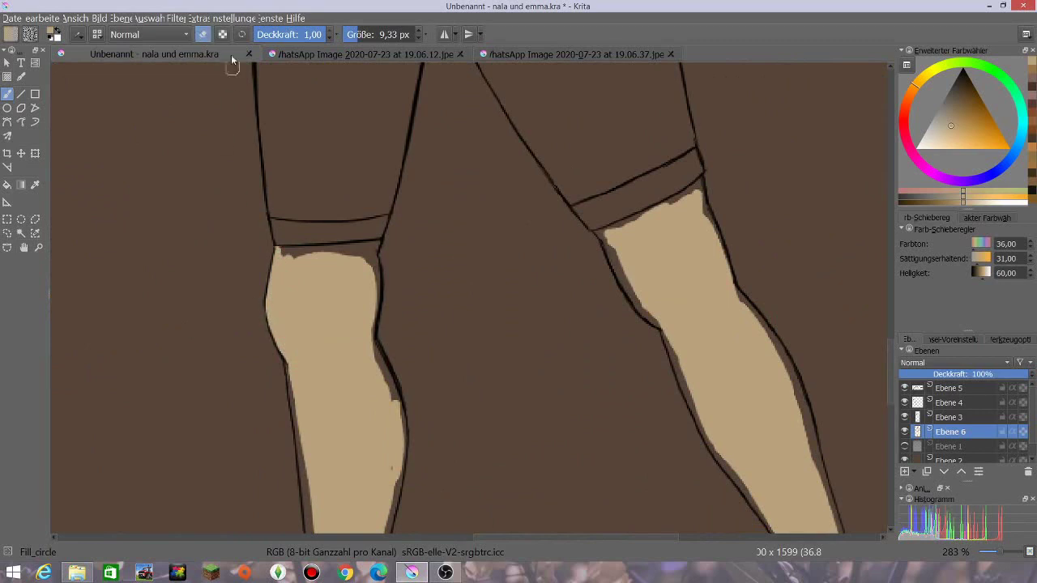
left_click(202, 34)
mouse_move(281, 250)
left_mouse_down()
mouse_move(374, 245)
mouse_move(375, 350)
mouse_move(405, 431)
left_mouse_up()
left_click_drag(890, 372, 889, 399)
left_click_drag(285, 160, 325, 452)
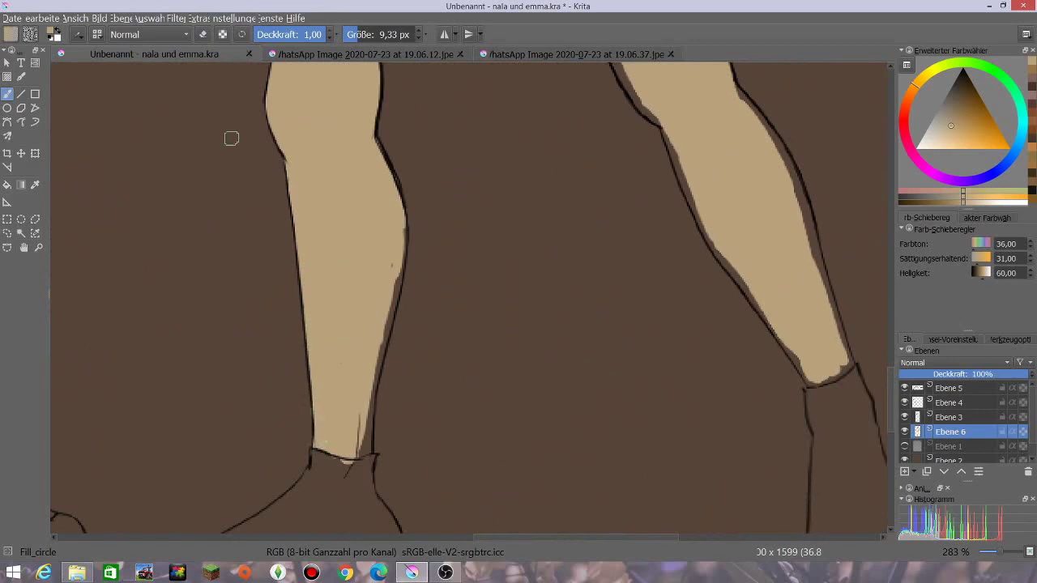
left_click_drag(395, 286, 370, 446)
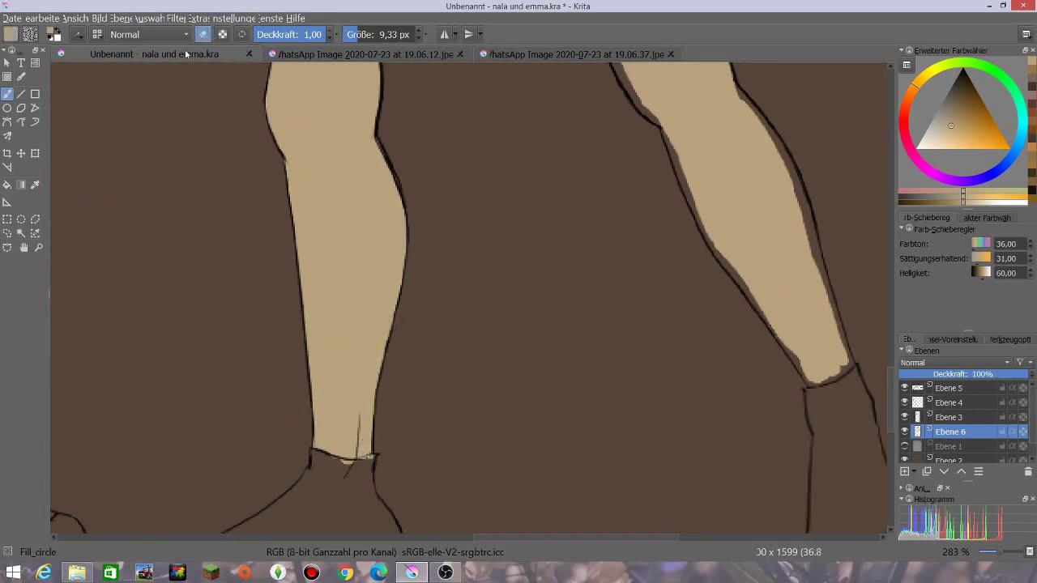
Fill the skin gaps along the outstretched leg's calf, ankle, knee and shorts hem
mouse_move(664, 129)
left_mouse_down()
mouse_move(701, 227)
mouse_move(750, 298)
left_mouse_up()
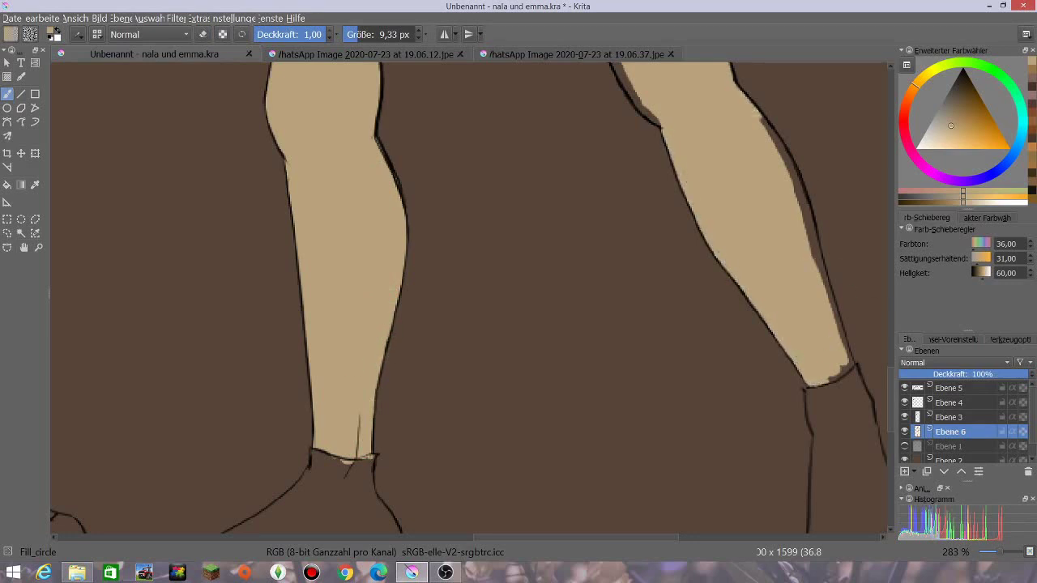
left_click_drag(795, 180, 814, 243)
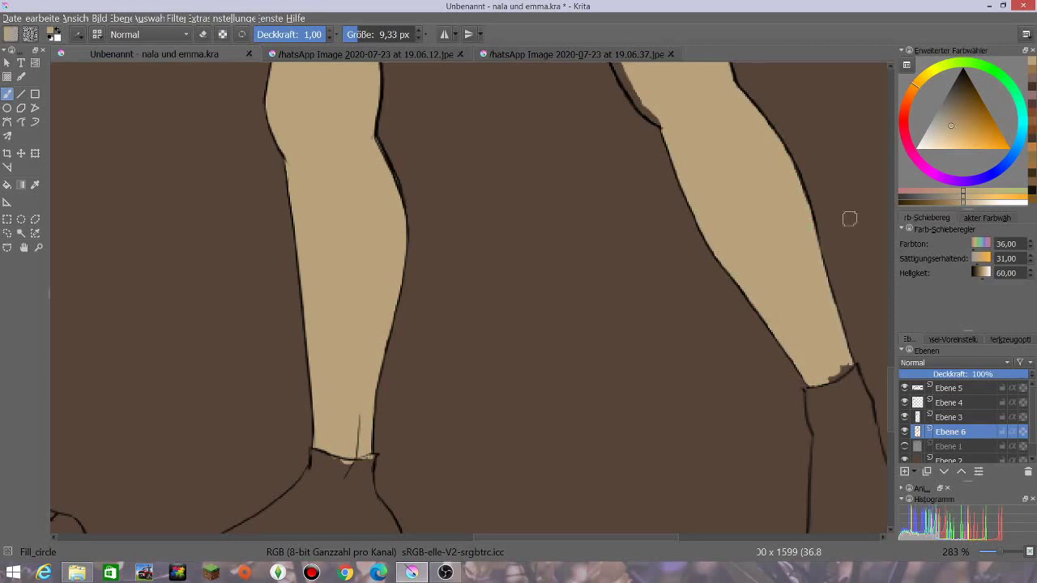
left_click_drag(831, 378, 890, 353)
left_click_drag(608, 268, 625, 315)
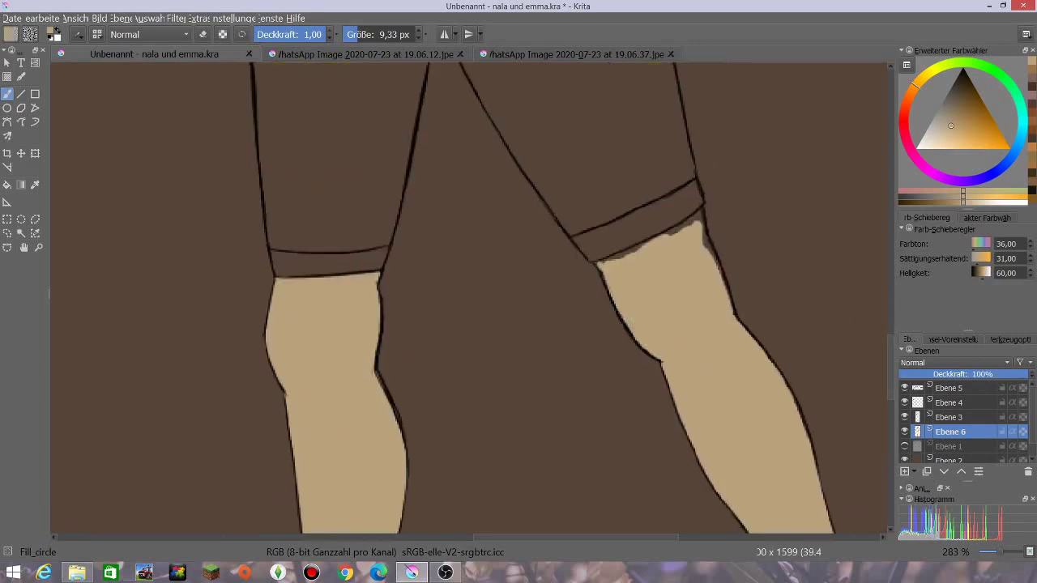
left_click_drag(695, 213, 716, 262)
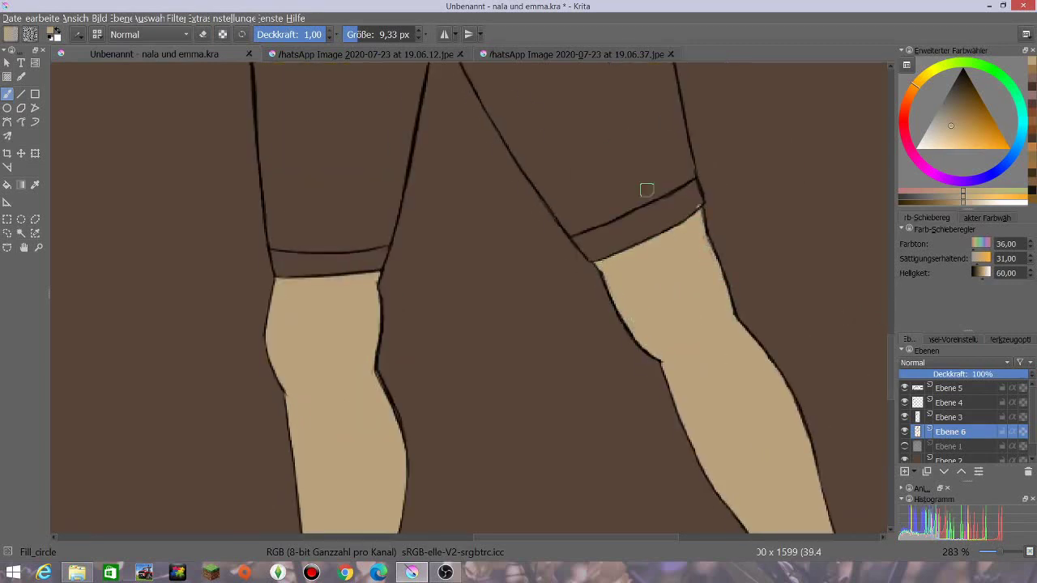
Lock the alpha of layer Ebene 6 and sample the brown swatch above the short-haired figure
key("ctrl+minus")
key("ctrl+minus")
key("ctrl+minus")
key("ctrl+minus")
key("ctrl+minus")
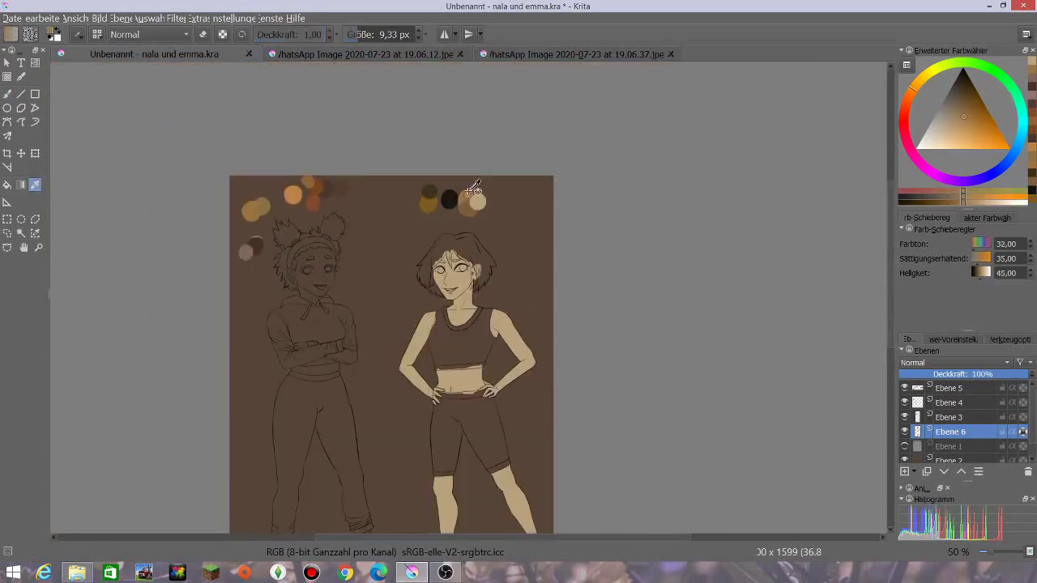
Switch to the Airbrush_pressure brush preset
left_click(97, 34)
left_click(194, 65)
left_click(194, 64)
left_click(272, 63)
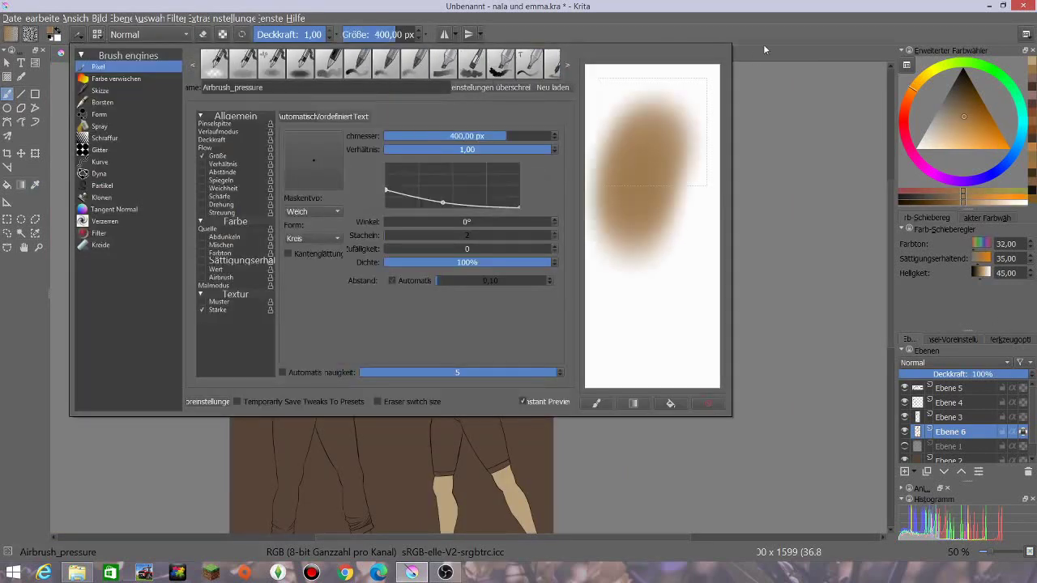
left_click(764, 47)
Set the airbrush size to 50 px and lighten the brown brush colour to a lightness of 56
left_click(375, 34)
key("ctrl+plus")
key("ctrl+plus")
left_click_drag(964, 130, 959, 125)
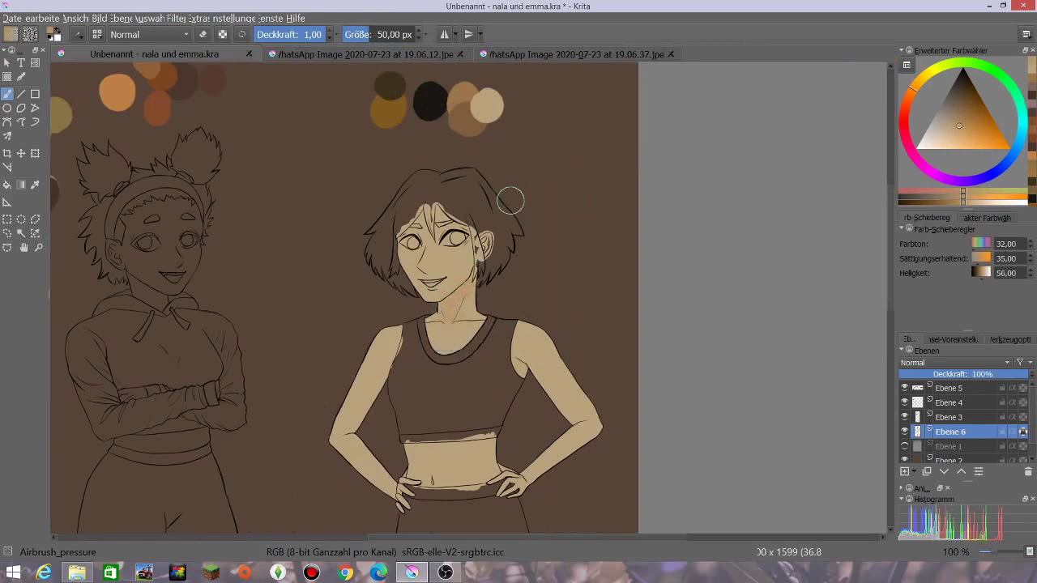
Shade the short-haired figure's face and neck with the airbrush, varying its size between 16.70 px and 74.64 px
left_click(361, 34)
key("plus")
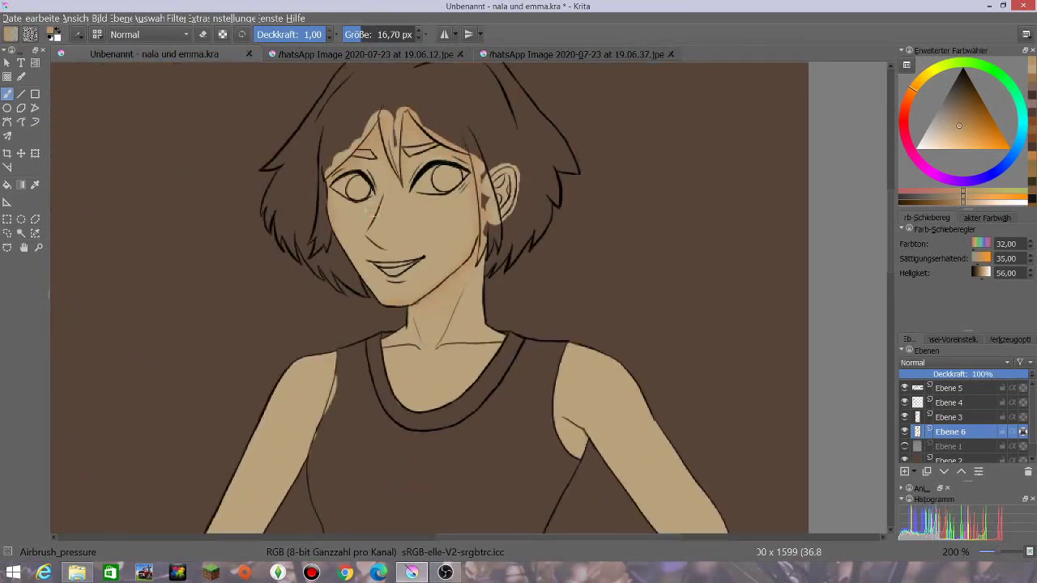
left_click(379, 36)
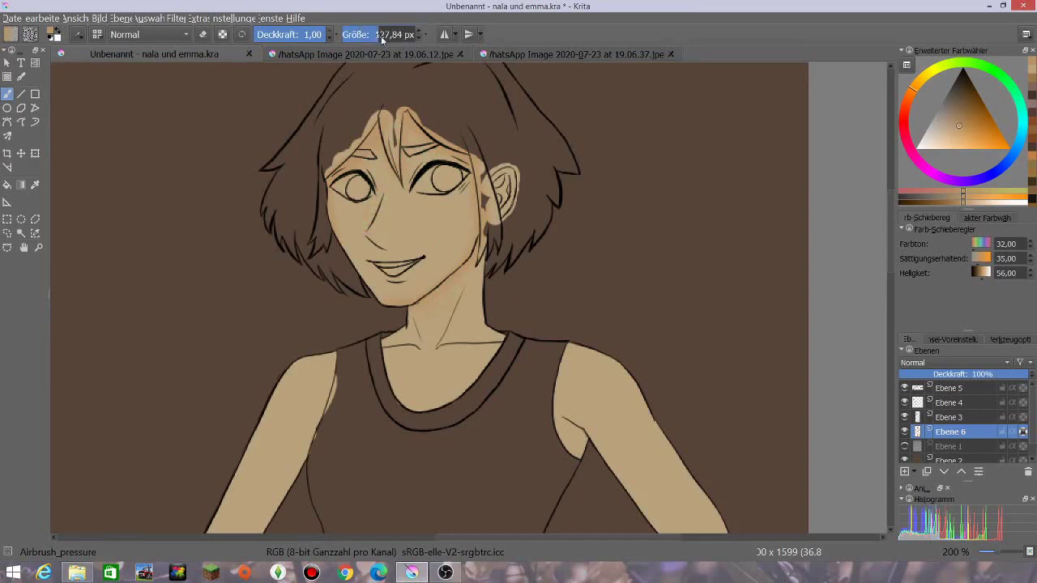
left_click(373, 35)
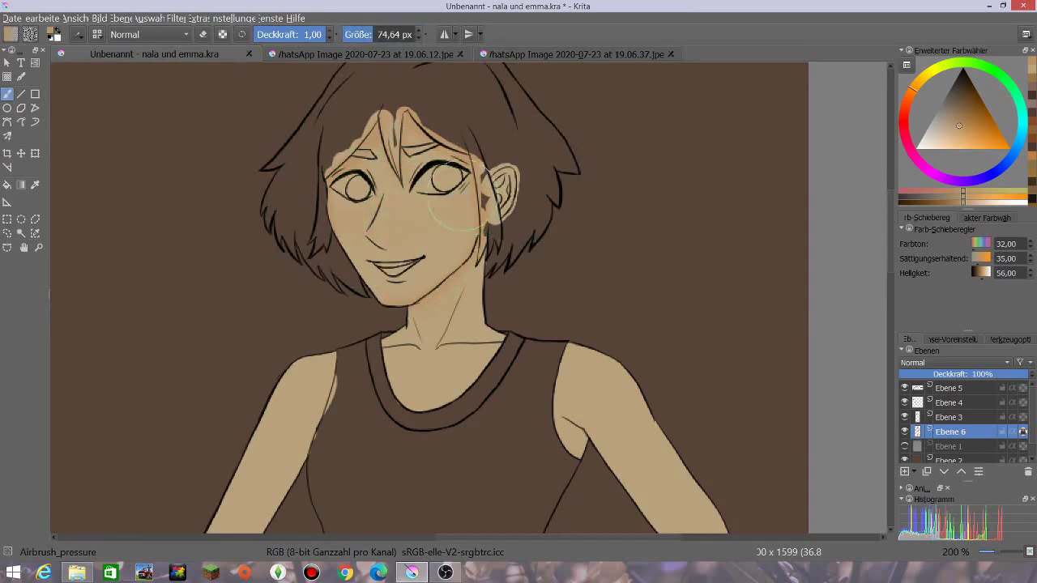
left_click(364, 34)
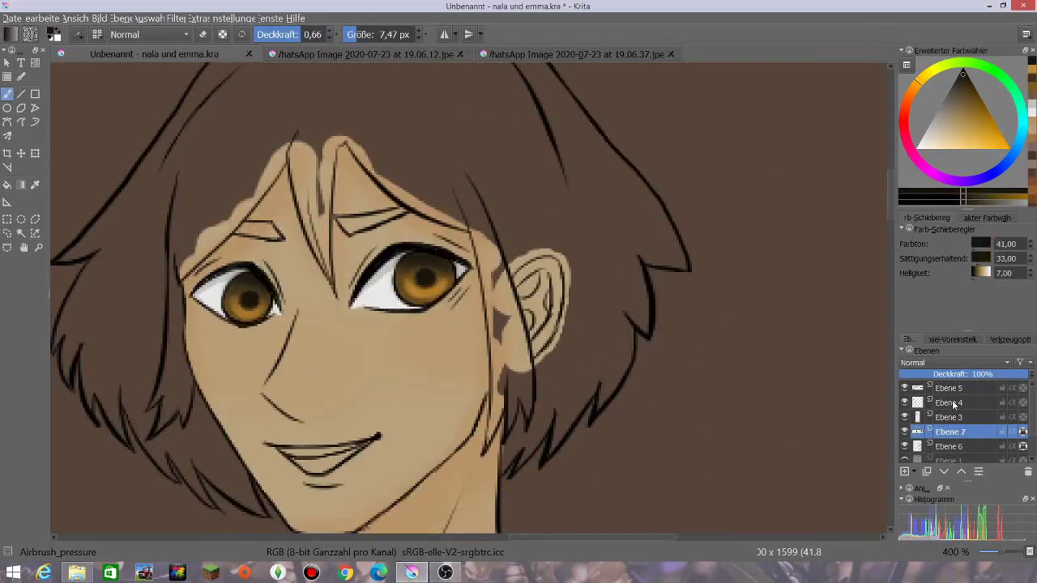
Paint white highlights in both eyes on layer Ebene 4 with a 2.47 px airbrush at full opacity
left_click(949, 403)
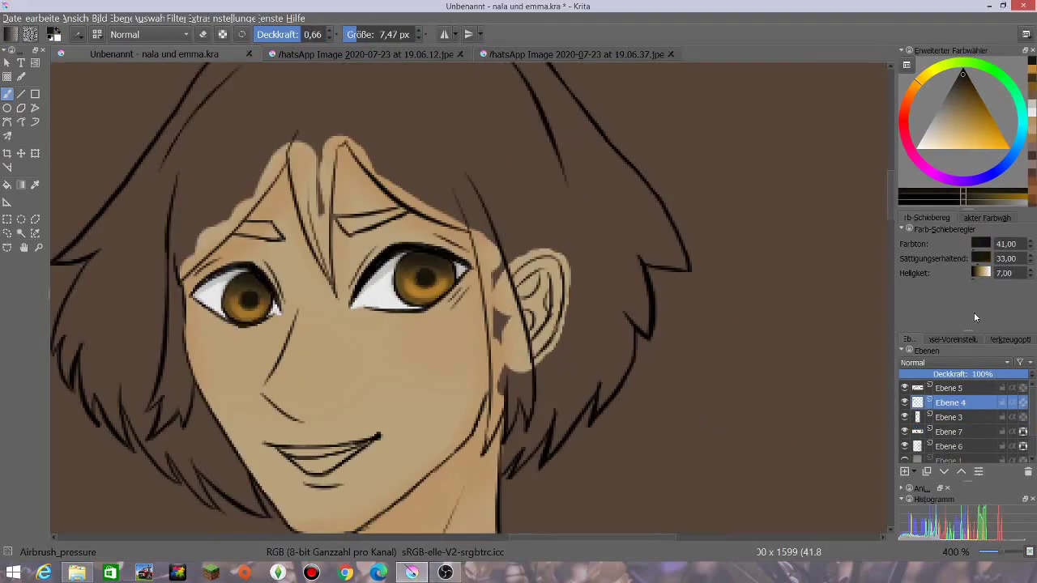
left_click(256, 270, "ctrl")
key("ctrl+z")
left_click(324, 34)
left_click(352, 35)
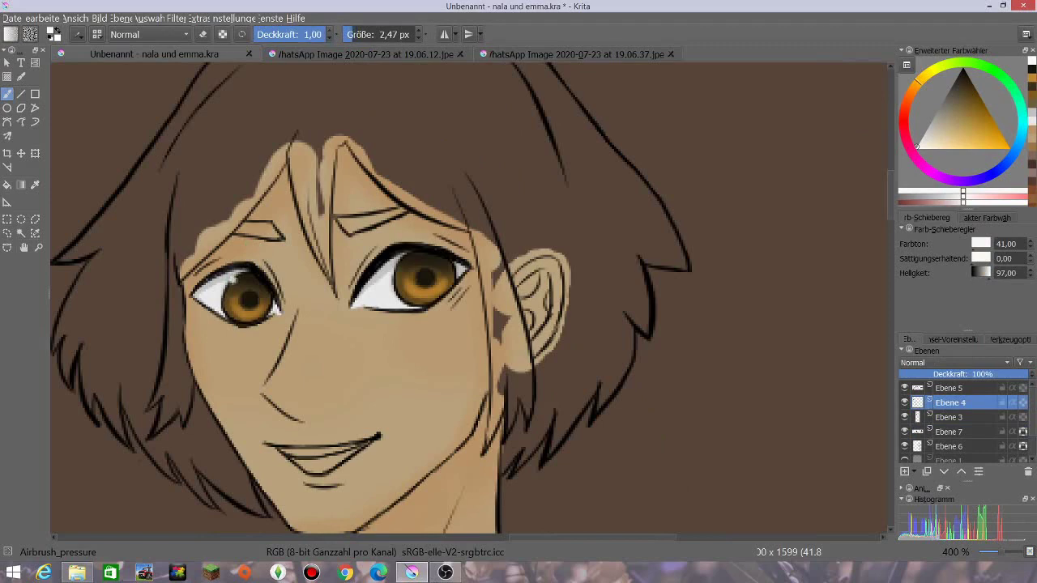
key("ctrl+z")
left_click(270, 309)
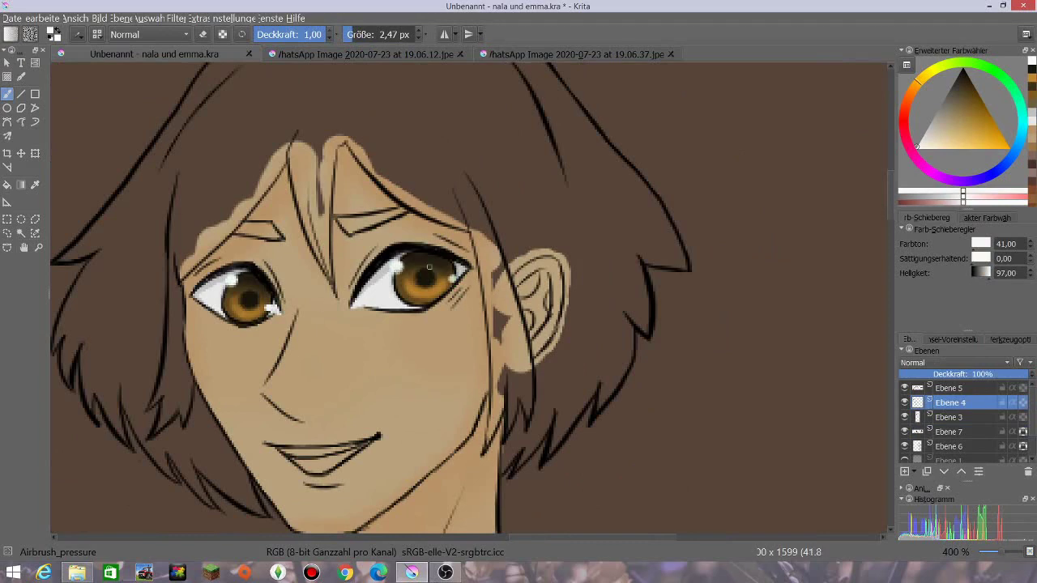
Fill the open mouth with dark red (hue 5, saturation 36, lightness 30) on layer Ebene 7 using Fill_circle at 8.36 px
left_click(962, 449)
key("slash")
left_click(357, 34)
left_click(907, 135)
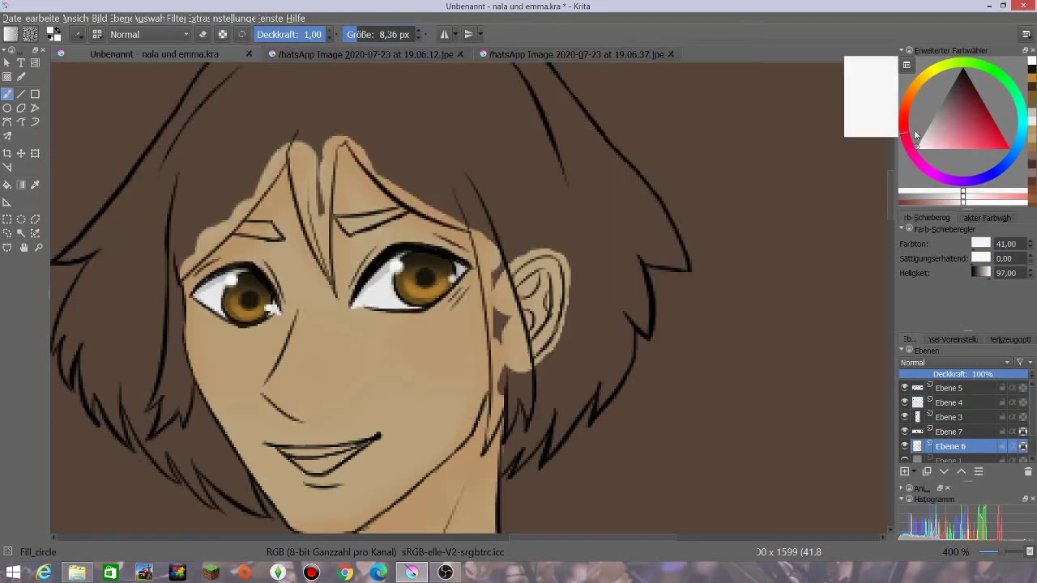
left_click(972, 108)
left_click(904, 127)
left_click(966, 101)
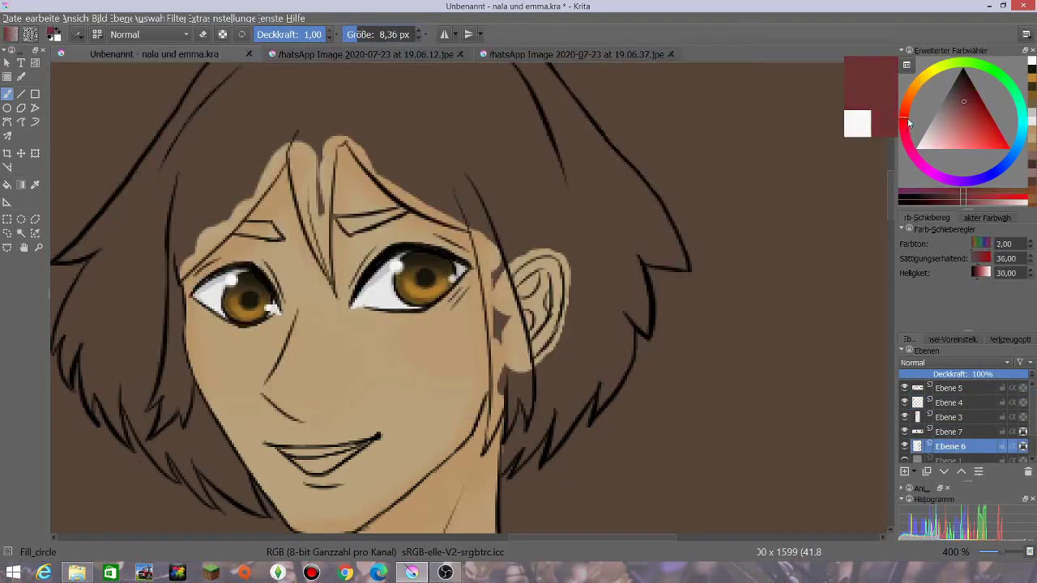
left_click_drag(295, 461, 311, 470)
key("Page_Up")
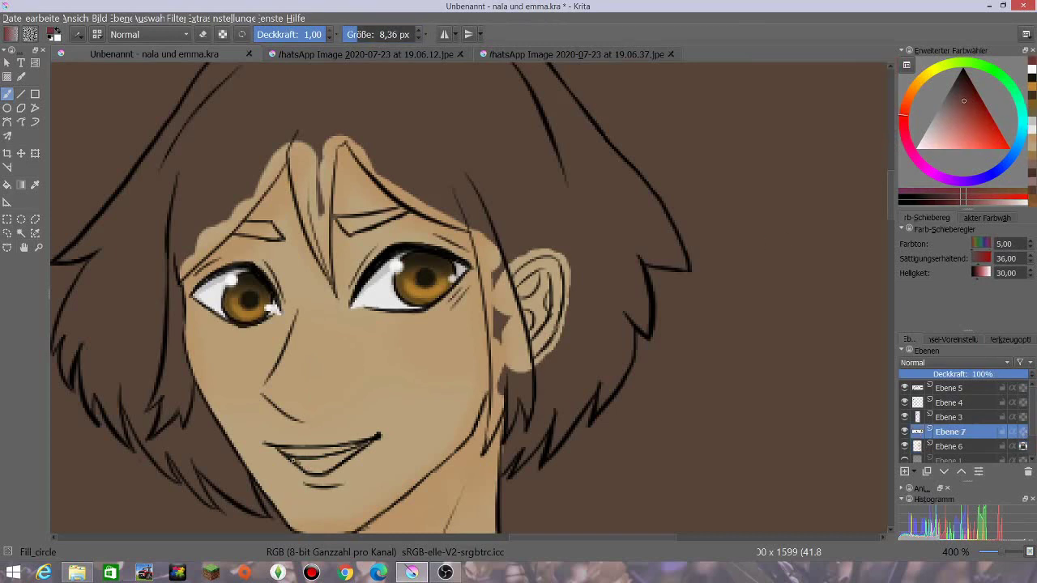
Paint the upper teeth white on layer Ebene 7
left_click(918, 143)
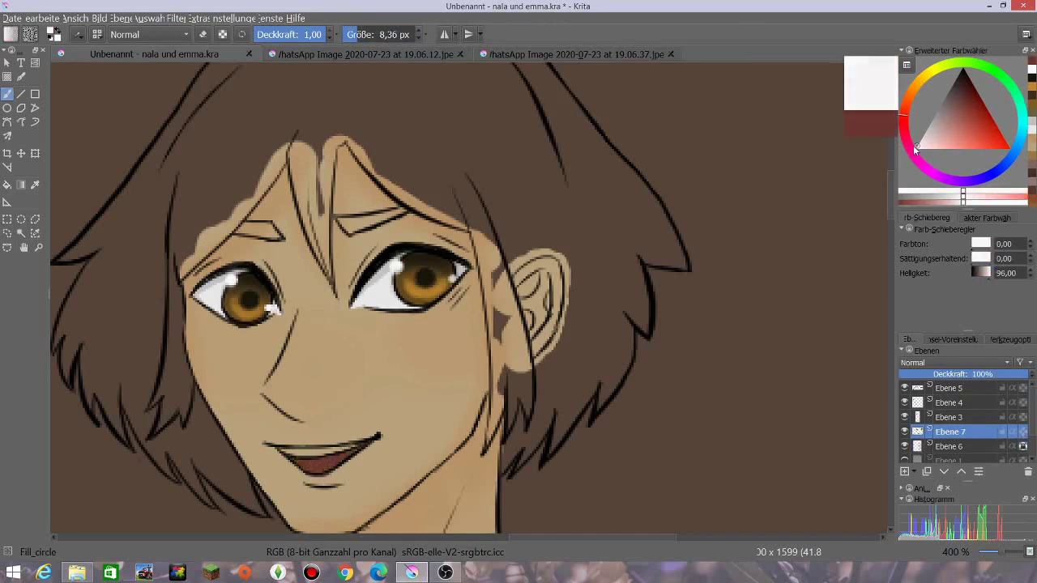
left_click_drag(280, 450, 313, 449)
left_click(963, 448)
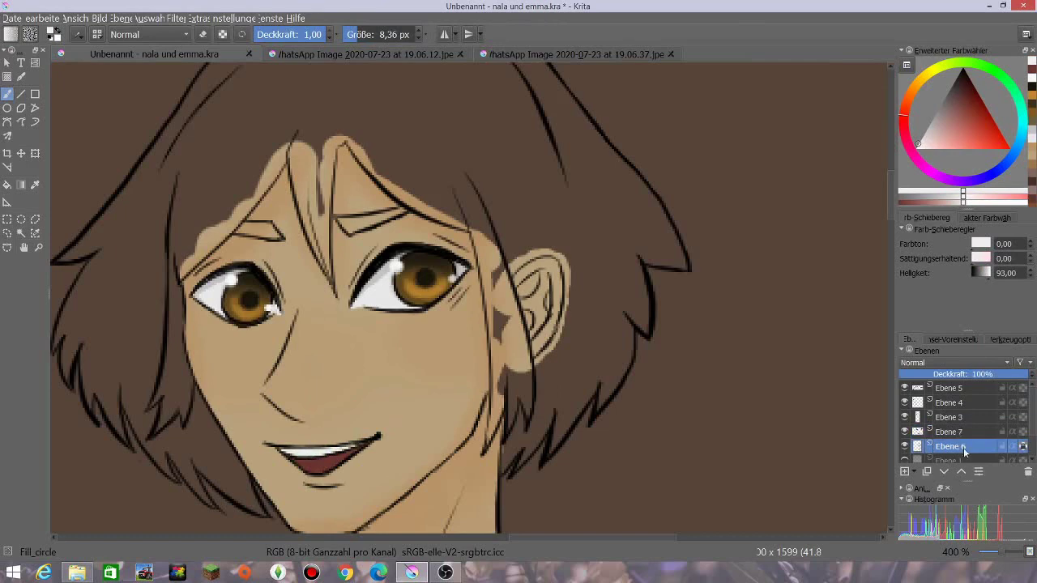
left_click(97, 32)
left_click(577, 24)
key("minus")
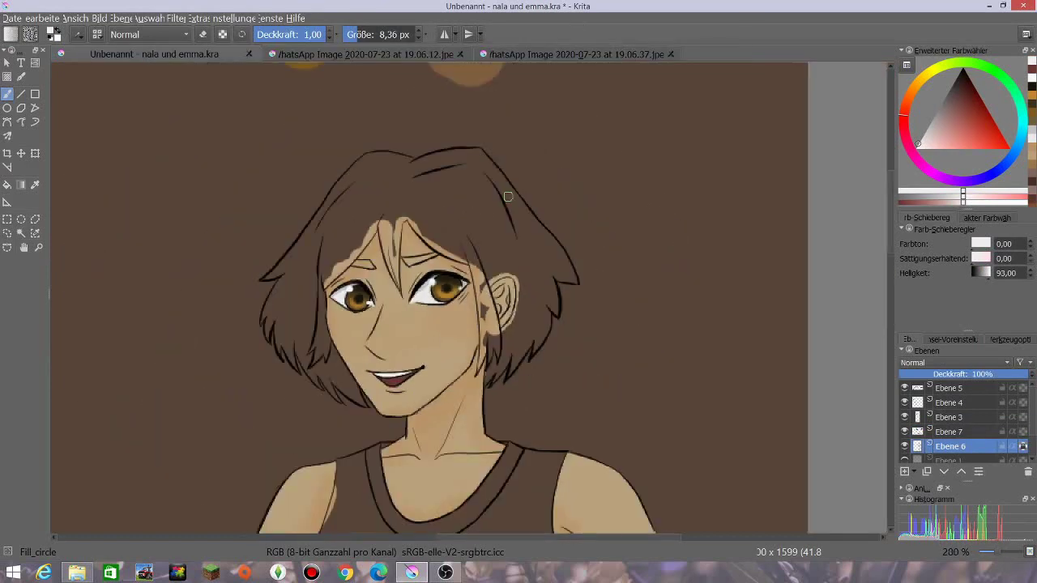
Add a new paint layer above Ebene 7 and sample the black swatch above the short-haired figure for the hair
left_click(935, 427)
left_click(121, 18)
left_click(314, 67)
left_click_drag(891, 250, 894, 216)
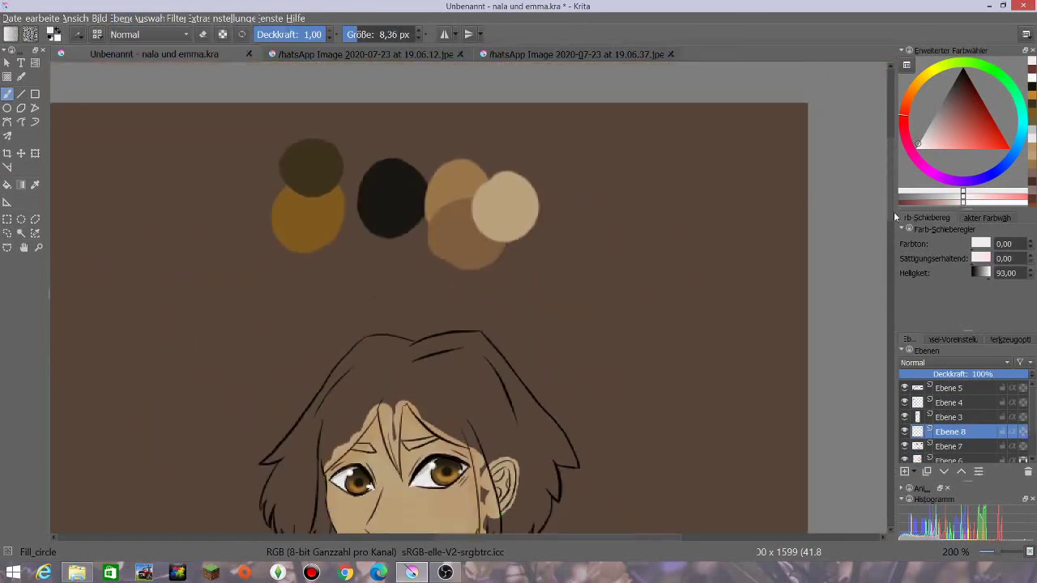
left_click(35, 185)
left_click(392, 198)
left_click(7, 94)
Block in the hair's crown and fringe in black with a brush of 82.93 px
left_click(374, 34)
mouse_move(417, 386)
left_mouse_down()
mouse_move(482, 410)
mouse_move(472, 379)
mouse_move(403, 368)
mouse_move(361, 385)
mouse_move(347, 412)
left_mouse_up()
key("ctrl+z")
mouse_move(378, 366)
left_mouse_down()
mouse_move(333, 405)
mouse_move(456, 366)
mouse_move(502, 419)
left_mouse_up()
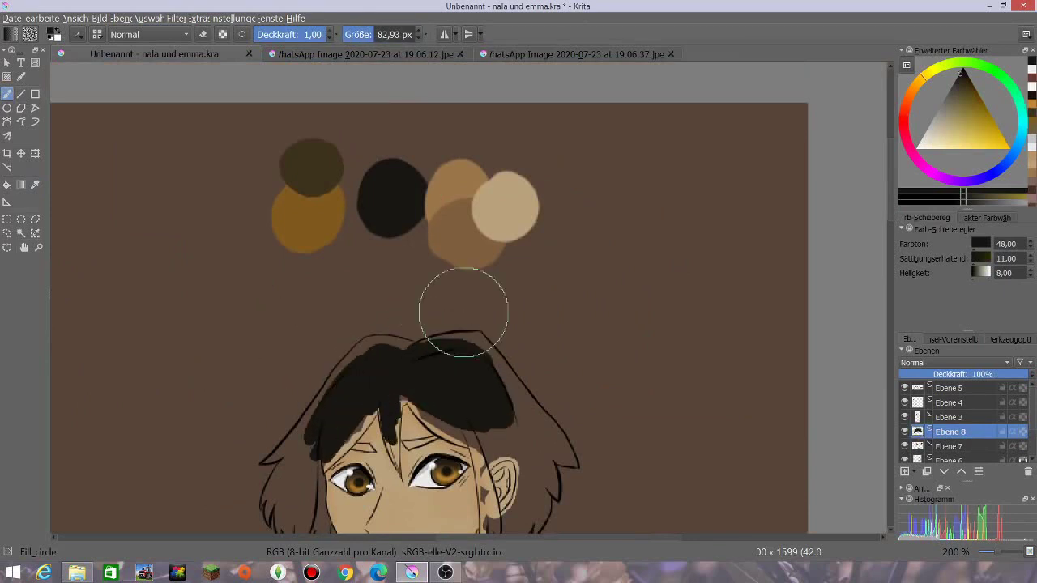
Block in the sides and lower lengths of the hair around the face and ear in black at 53.13 px
left_click(368, 34)
mouse_move(410, 401)
left_mouse_down()
mouse_move(447, 421)
mouse_move(491, 358)
mouse_move(522, 458)
mouse_move(544, 480)
left_mouse_up()
mouse_move(478, 444)
left_mouse_down()
mouse_move(482, 465)
mouse_move(503, 446)
left_mouse_up()
mouse_move(363, 354)
left_mouse_down()
mouse_move(302, 433)
mouse_move(285, 497)
mouse_move(323, 480)
left_mouse_up()
scroll(437, 324, "down", 3)
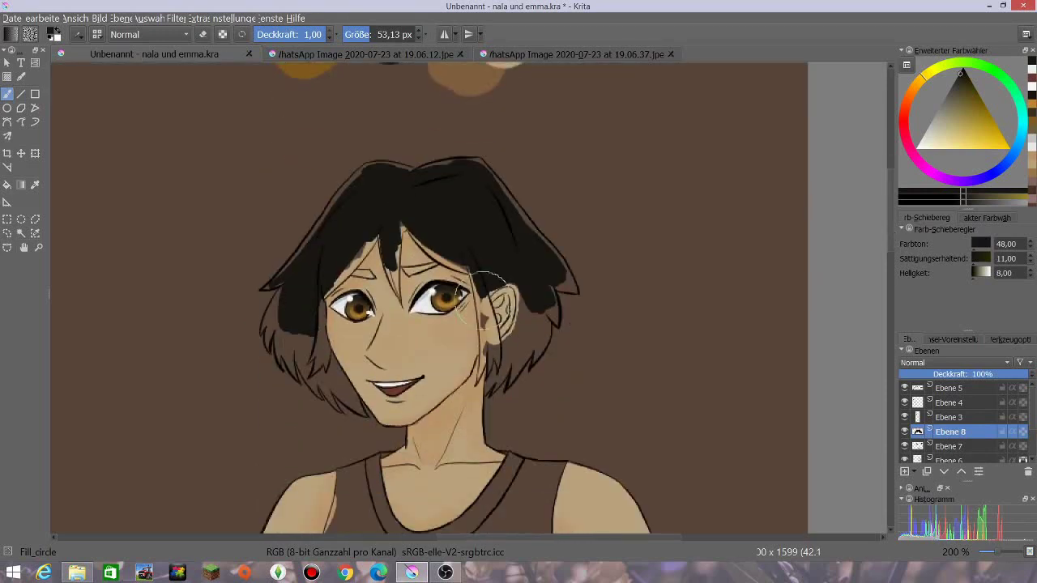
mouse_move(484, 297)
left_mouse_down()
mouse_move(492, 365)
mouse_move(504, 357)
mouse_move(518, 281)
mouse_move(542, 301)
mouse_move(565, 234)
mouse_move(528, 295)
mouse_move(504, 282)
mouse_move(527, 315)
mouse_move(471, 281)
mouse_move(512, 281)
mouse_move(543, 305)
mouse_move(509, 344)
left_mouse_up()
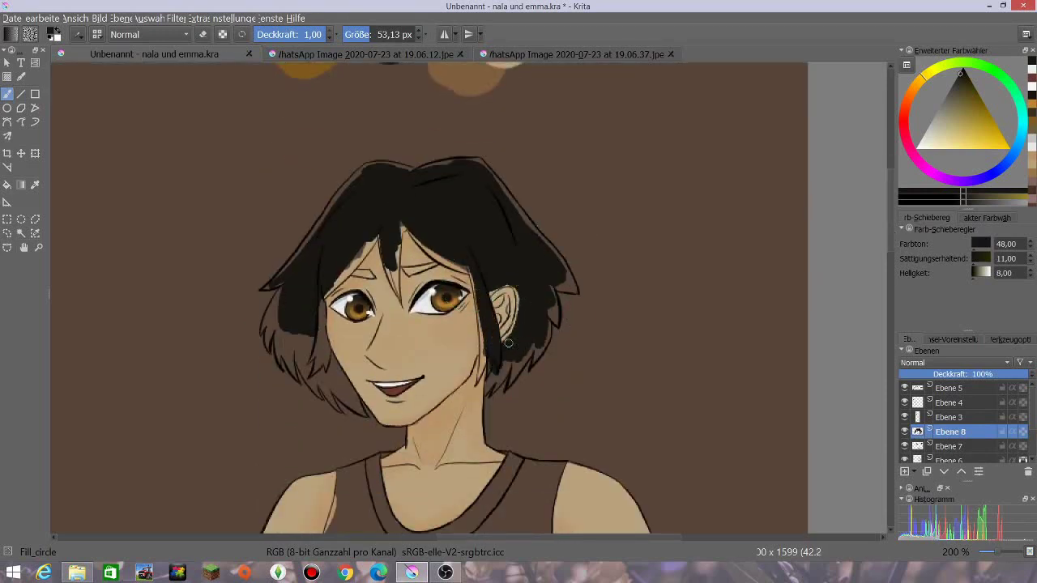
mouse_move(274, 320)
left_mouse_down()
mouse_move(330, 362)
mouse_move(313, 369)
mouse_move(357, 399)
left_mouse_up()
Refine the black fringe strands, the lower tips beside the neck and the edge around the ear at 11.47 px
left_click(359, 34)
key("ctrl+plus")
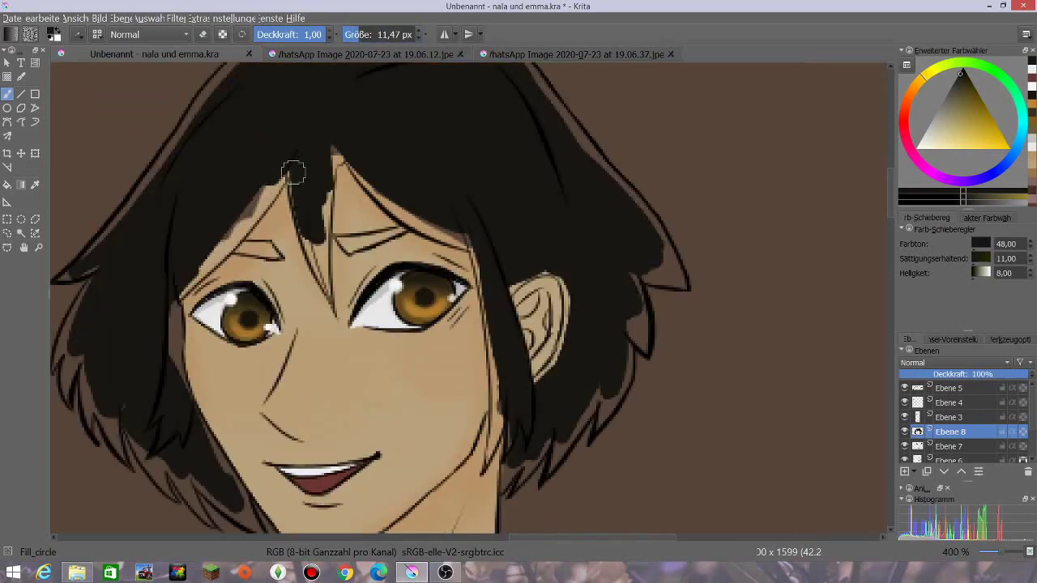
mouse_move(294, 174)
left_mouse_down()
mouse_move(307, 249)
mouse_move(332, 304)
mouse_move(327, 252)
mouse_move(324, 261)
mouse_move(343, 153)
mouse_move(372, 166)
mouse_move(373, 191)
mouse_move(430, 223)
mouse_move(396, 214)
mouse_move(473, 247)
mouse_move(466, 232)
mouse_move(490, 327)
mouse_move(494, 442)
left_mouse_up()
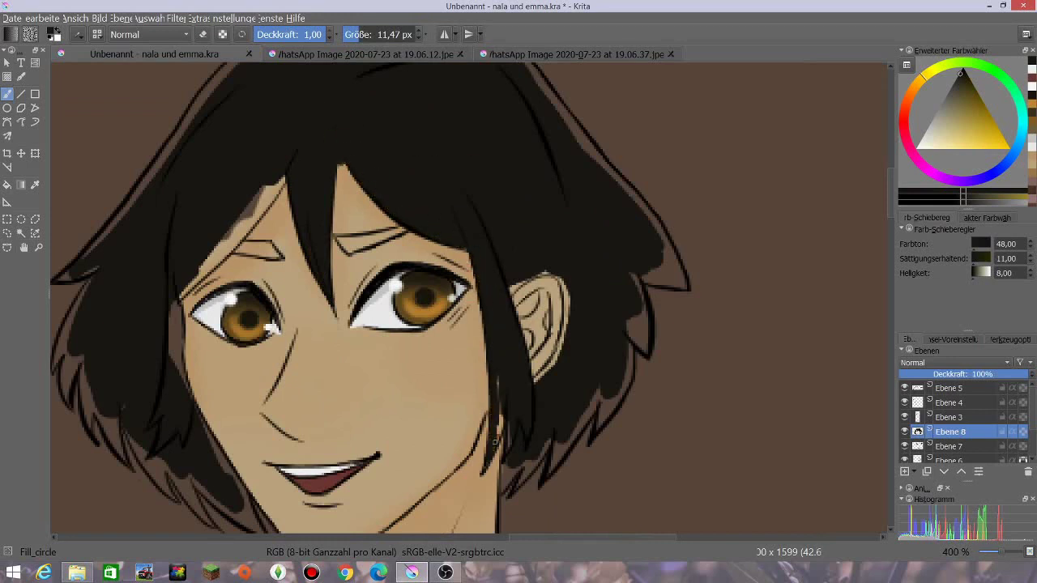
left_click_drag(525, 472, 602, 384)
mouse_move(559, 279)
left_mouse_down()
mouse_move(565, 306)
mouse_move(532, 381)
left_mouse_up()
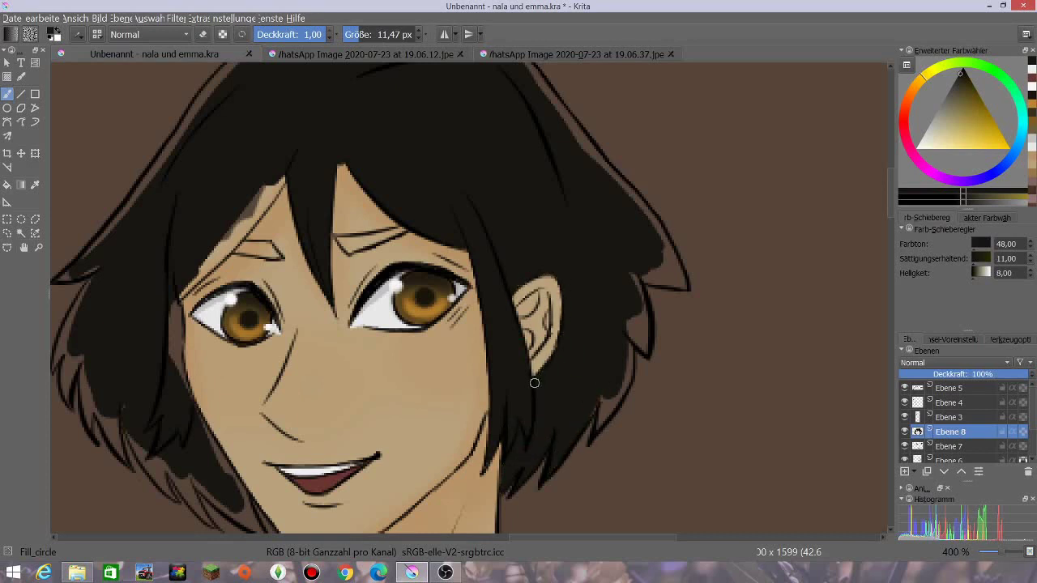
Touch up the inner ear in the recent skin tone on layer Ebene 6 and switch to the Basic_tip_soft preset
left_click(973, 459)
left_click(1030, 153)
left_click_drag(535, 299, 543, 332)
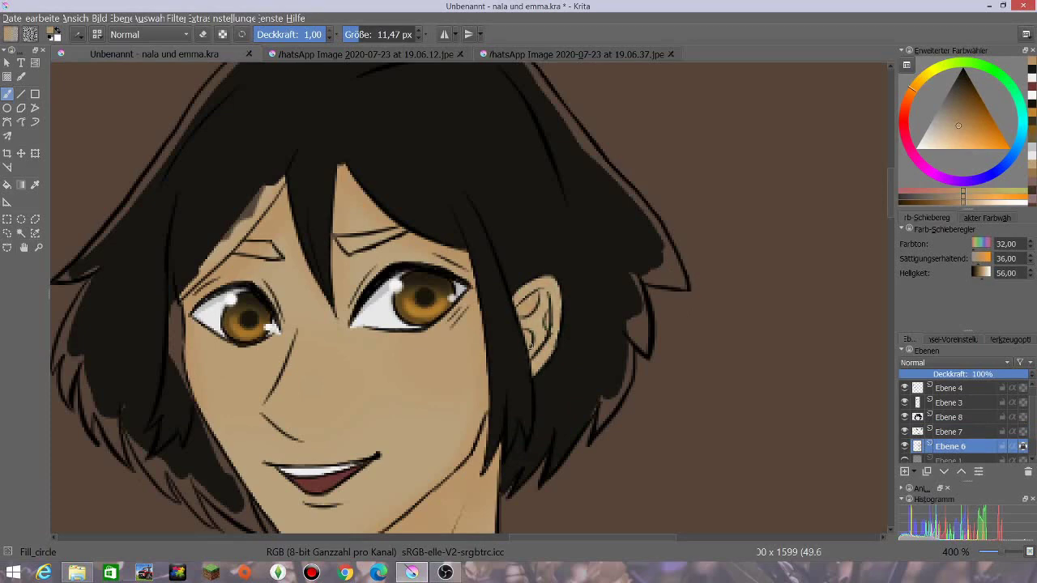
left_click(78, 34)
left_click(504, 63)
key("Escape")
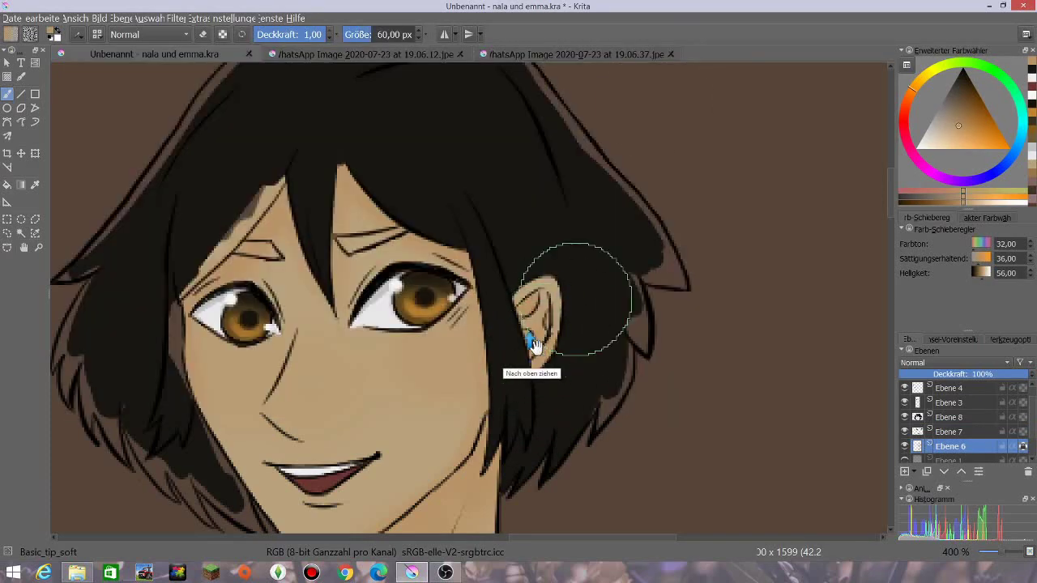
Fill the hair gaps along the outer edge beside the ear in black on layer Ebene 8 using Fill_circle at 16.70 px
left_click(950, 417)
left_click(1032, 70)
key("F5")
left_click(417, 64)
key("Escape")
left_click_drag(581, 210, 508, 210, "shift")
left_click_drag(628, 324, 631, 333)
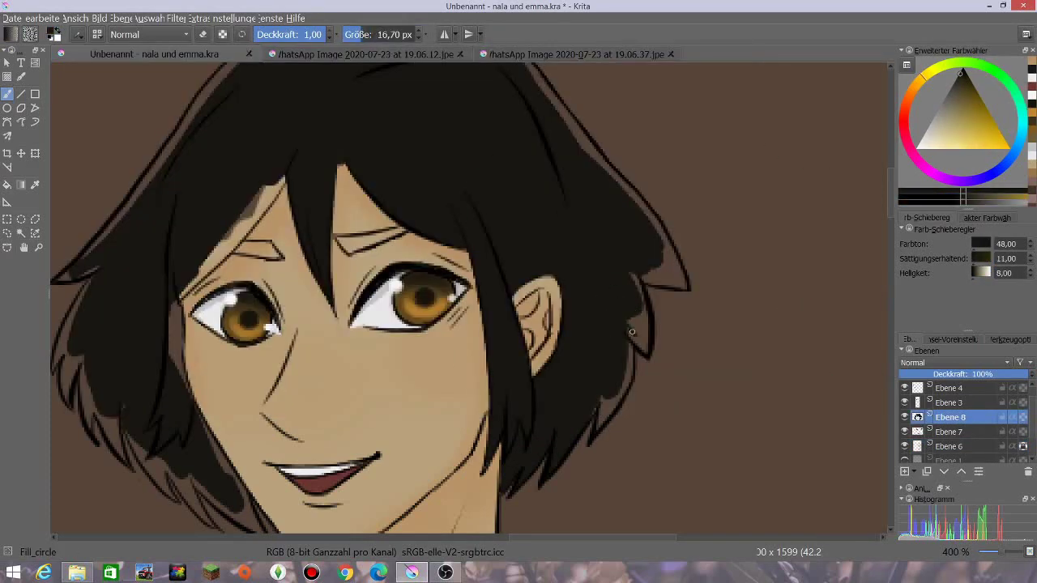
mouse_move(601, 417)
left_mouse_down()
mouse_move(637, 288)
mouse_move(678, 275)
mouse_move(664, 242)
left_mouse_up()
Fill the remaining black gaps along the crown, the upper hair edge on the ear side and the fringe over the forehead
left_click_drag(890, 195, 889, 183)
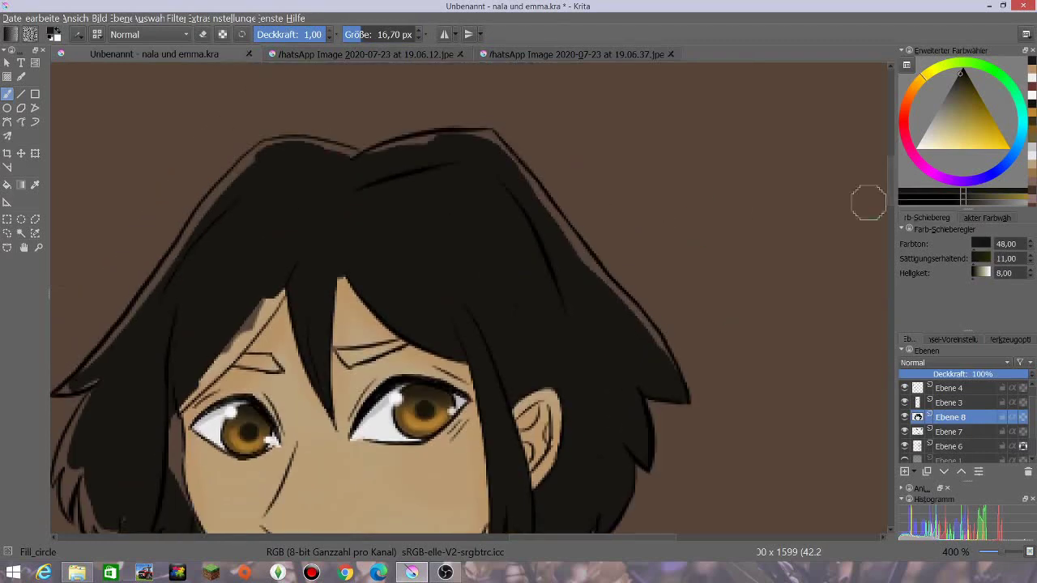
left_click_drag(510, 159, 681, 371)
left_click_drag(385, 154, 475, 142)
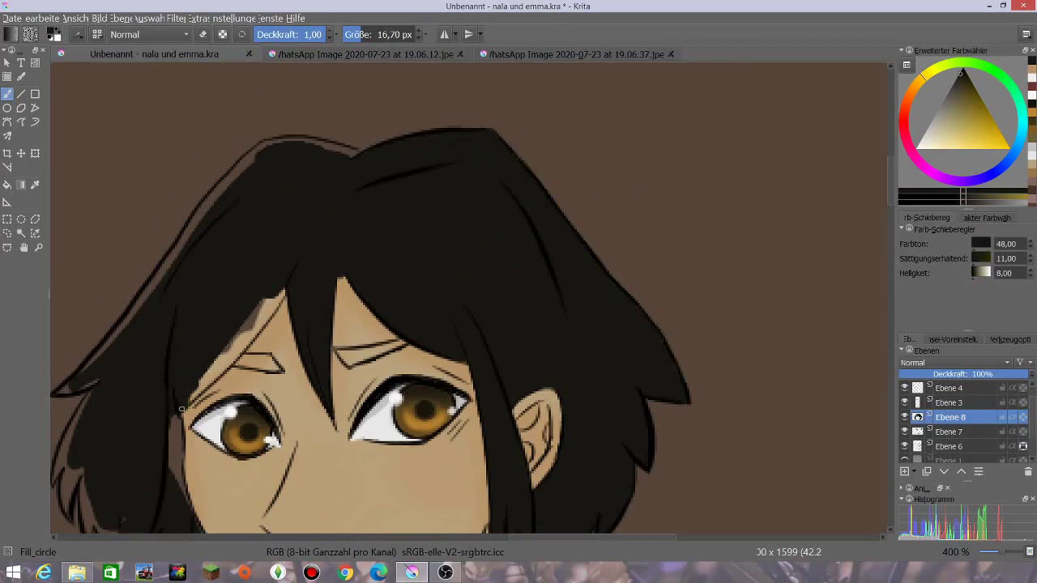
mouse_move(209, 384)
left_mouse_down()
mouse_move(285, 291)
mouse_move(243, 344)
left_mouse_up()
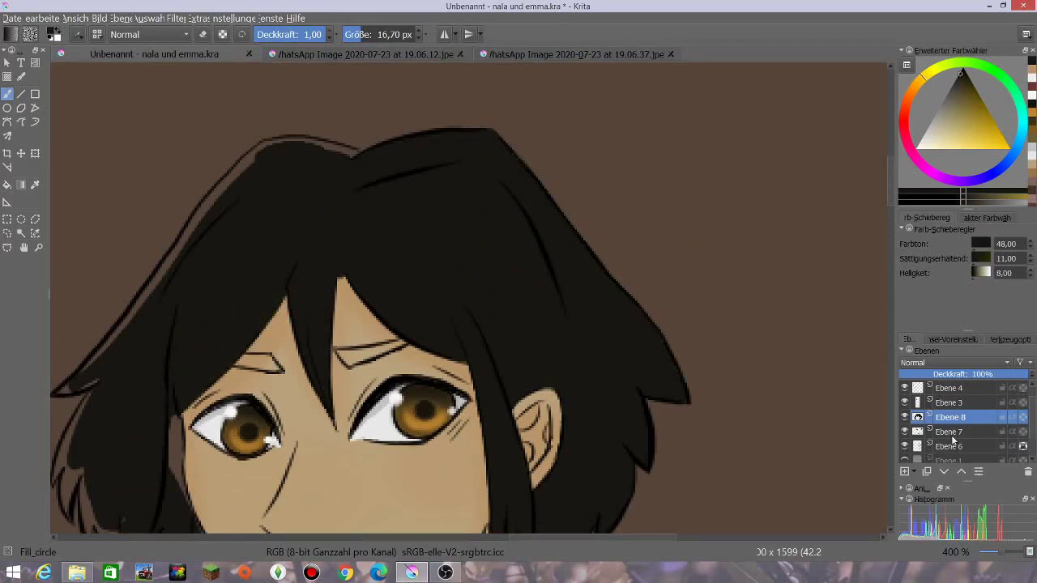
Fill both eyebrows with black on layer Ebene 7
left_click(950, 432)
left_click_drag(337, 356, 390, 345)
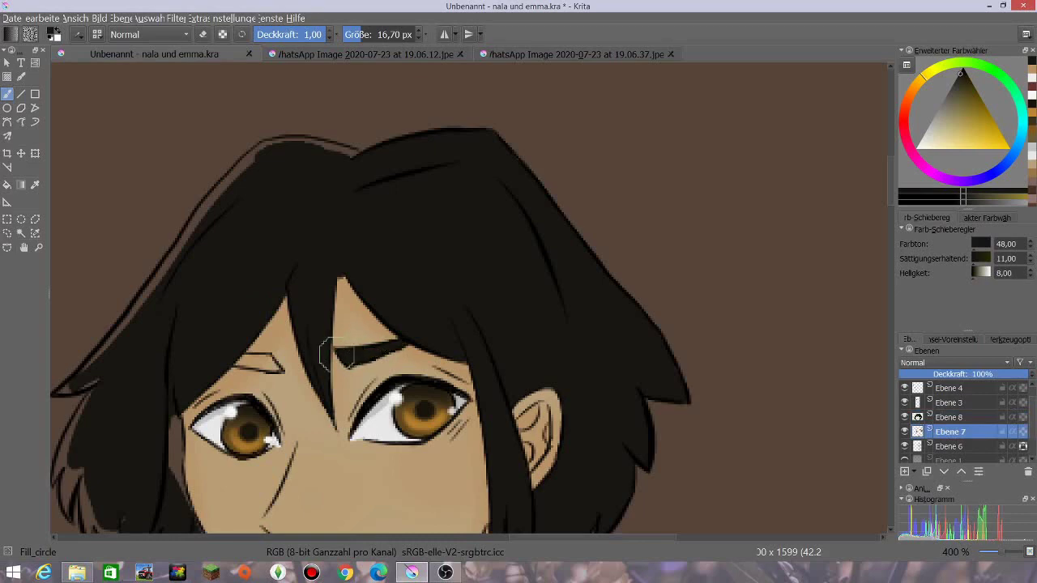
Switch to the Basic_tip_soft preset, check the reference photo and sample the darker brown swatch above the figure
left_click(78, 34)
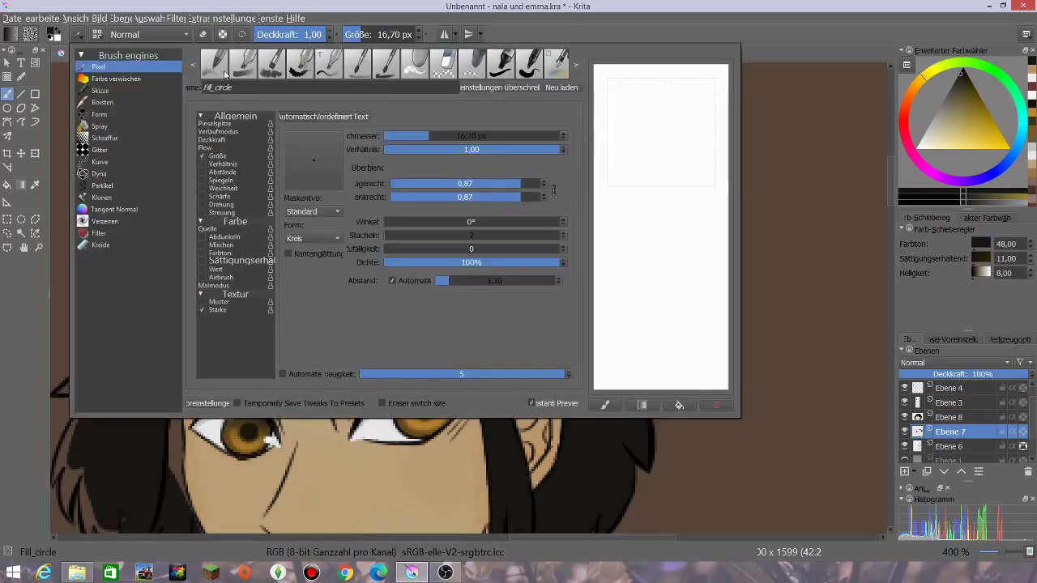
left_click(340, 70)
mouse_move(890, 196)
left_mouse_down()
mouse_move(888, 159)
mouse_move(890, 212)
left_mouse_up()
left_click(413, 54)
left_click(154, 54)
left_click(35, 185)
left_click(451, 267)
left_click(8, 94)
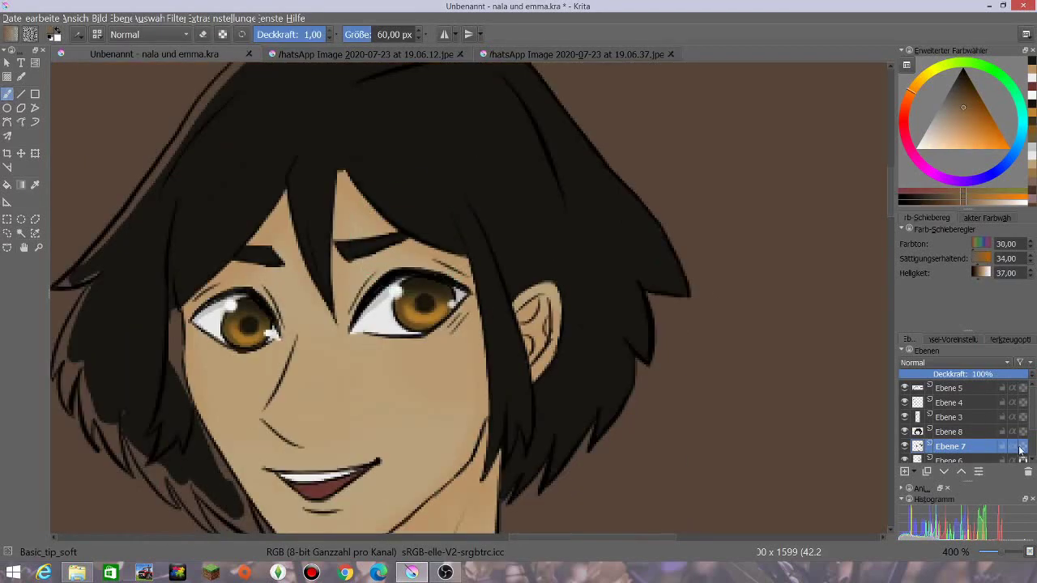
Lock the alpha of layer Ebene 7 and softly tint the eyebrows brown with a 44.13 px brush
left_click(1022, 446)
left_click(368, 34)
left_click(403, 226)
left_click(227, 256)
left_click(397, 244)
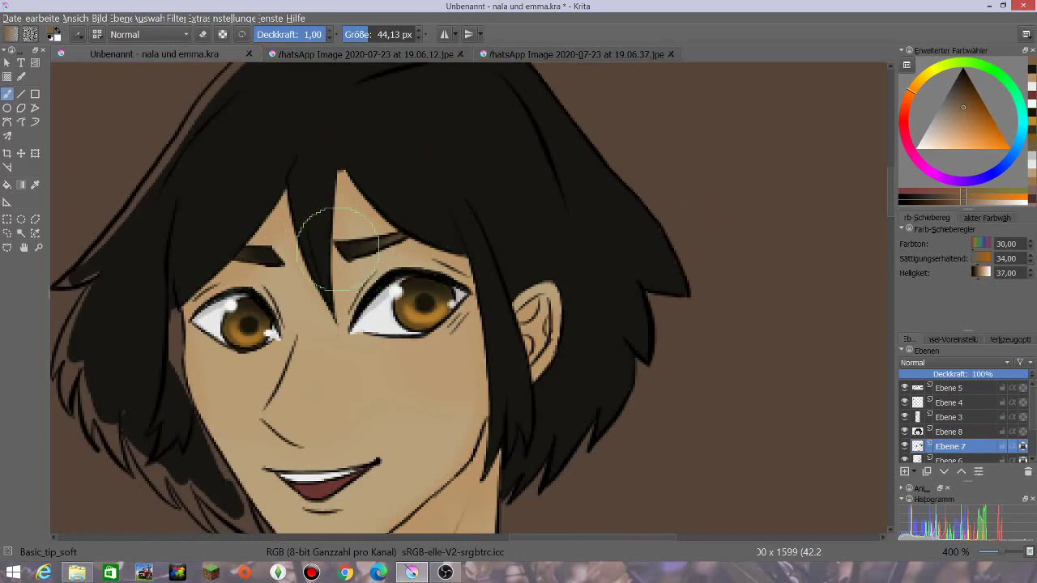
Return to layer Ebene 8 with black and Fill_circle at 9.33 px, and start closing the gap below the crown outline
left_click(956, 432)
left_click(79, 34)
left_click(635, 64)
left_click(357, 34)
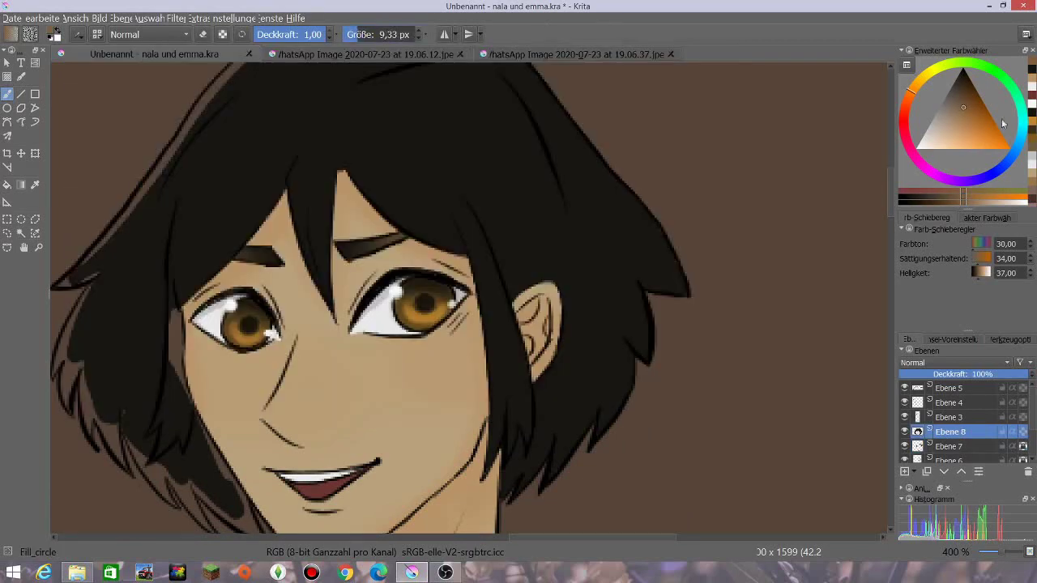
left_click(1031, 69)
left_click_drag(889, 195, 890, 176)
left_click_drag(258, 235, 326, 229)
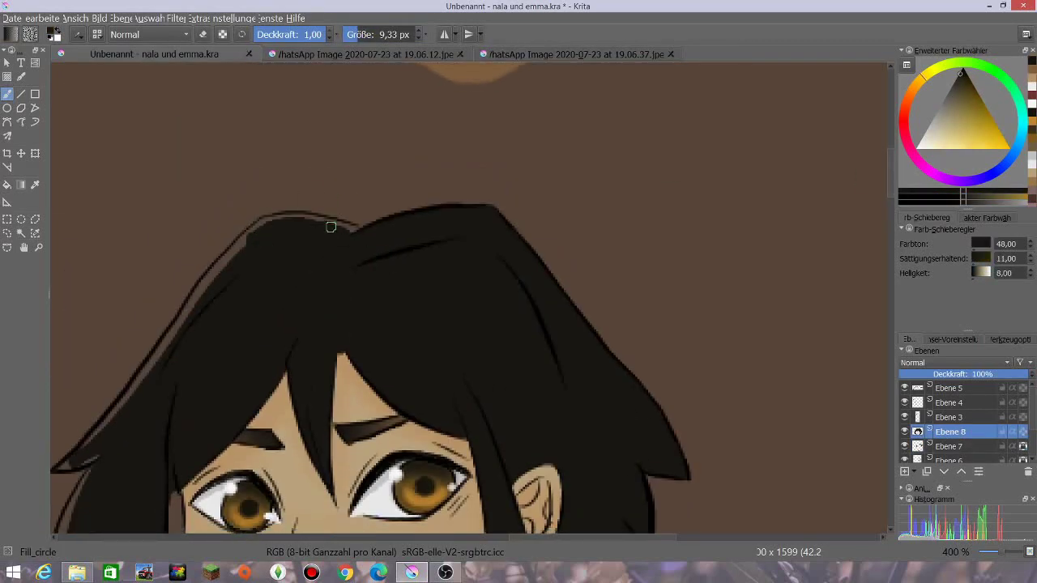
Turn off brush smoothing and fill the hair gap from the crown down to the outer tip opposite the ear
left_click(1009, 339)
left_click(964, 365)
left_click(952, 333)
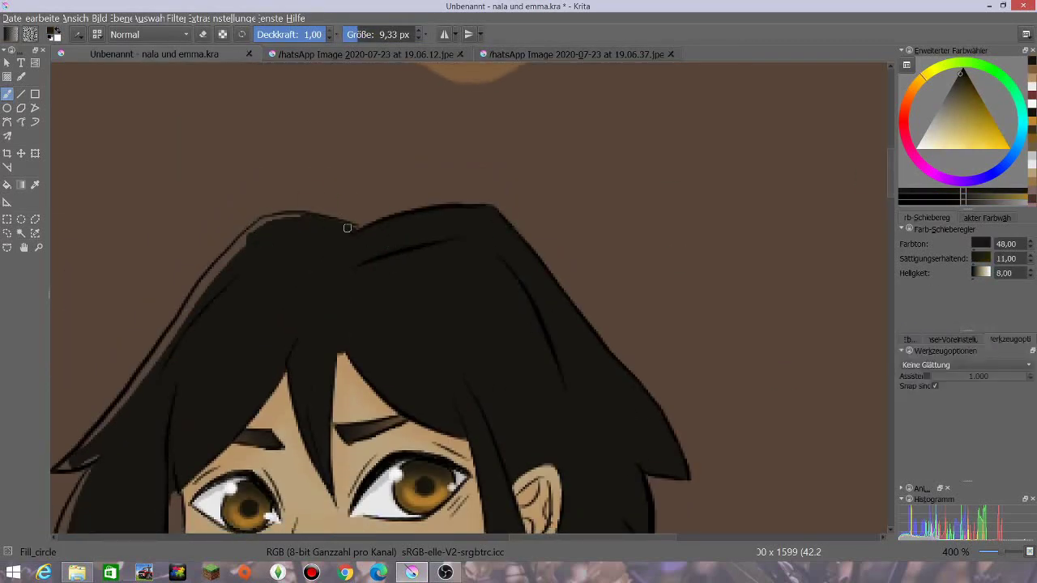
mouse_move(338, 209)
left_mouse_down()
mouse_move(245, 238)
mouse_move(93, 450)
left_mouse_up()
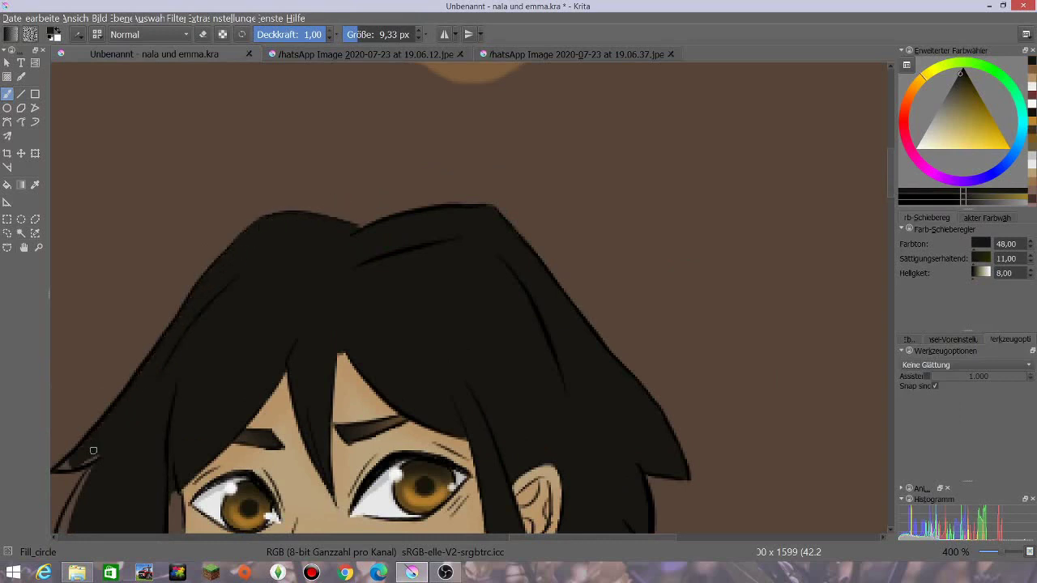
Set the brush smoothing to Stabilizer
left_click(964, 365)
left_click(932, 396)
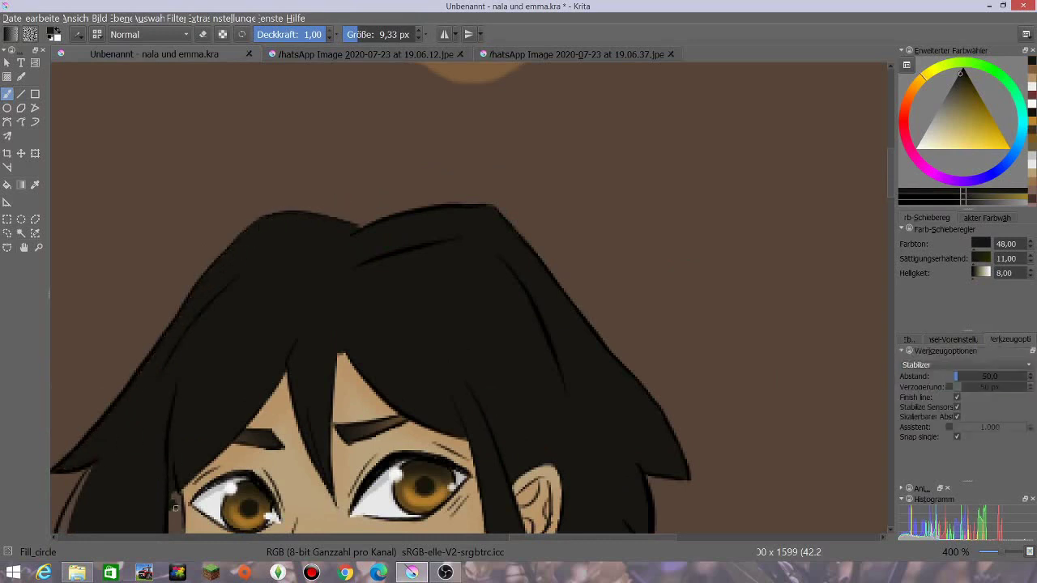
Turn off brush smoothing and fill the remaining gaps in the outer hair strands down to the jaw in black
left_click(964, 365)
left_click(954, 333)
scroll(791, 203, "down", 3)
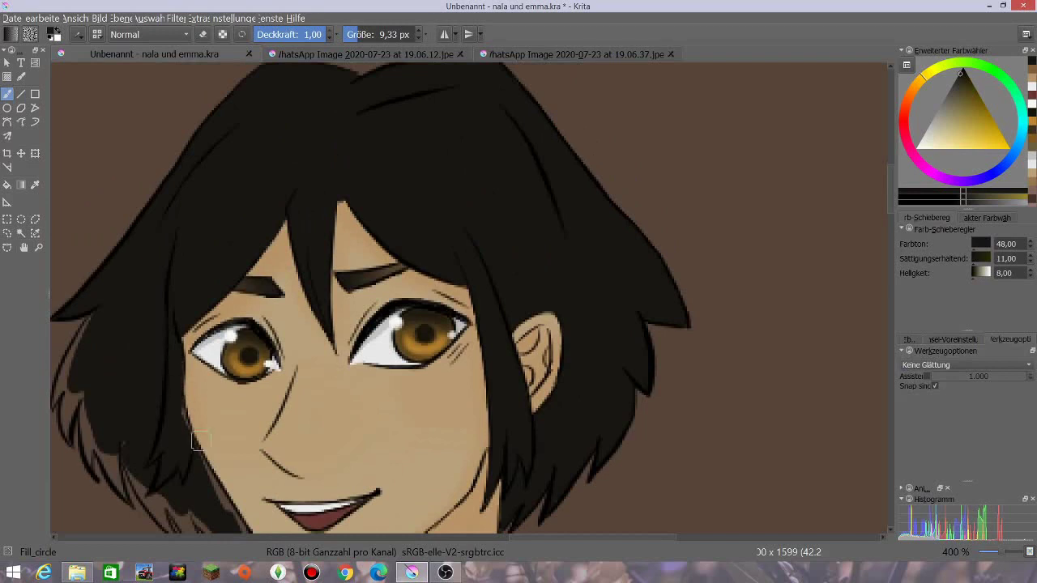
left_click_drag(55, 403, 69, 439)
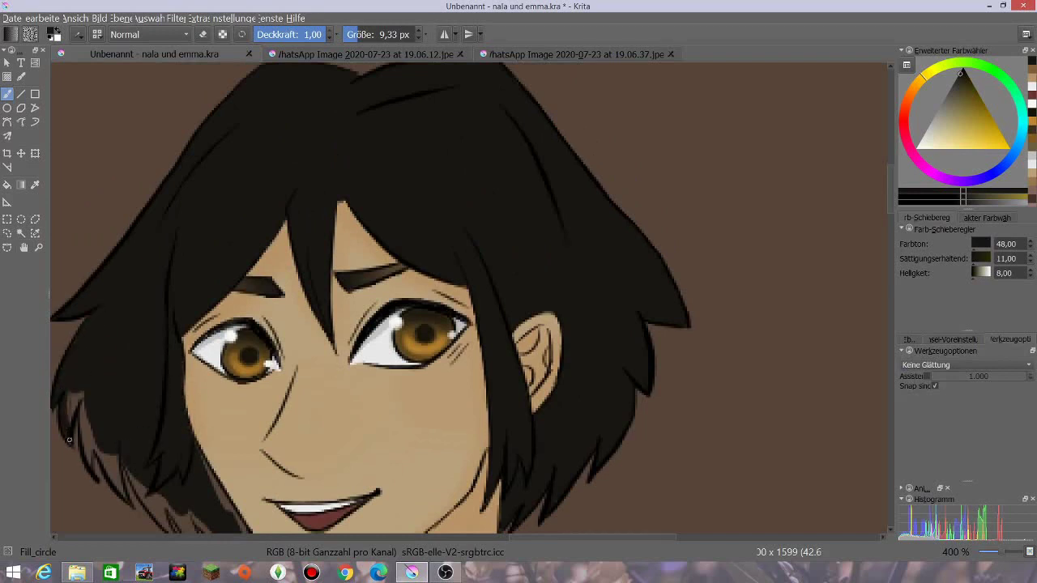
mouse_move(77, 402)
left_mouse_down()
mouse_move(86, 427)
mouse_move(112, 391)
mouse_move(95, 471)
left_mouse_up()
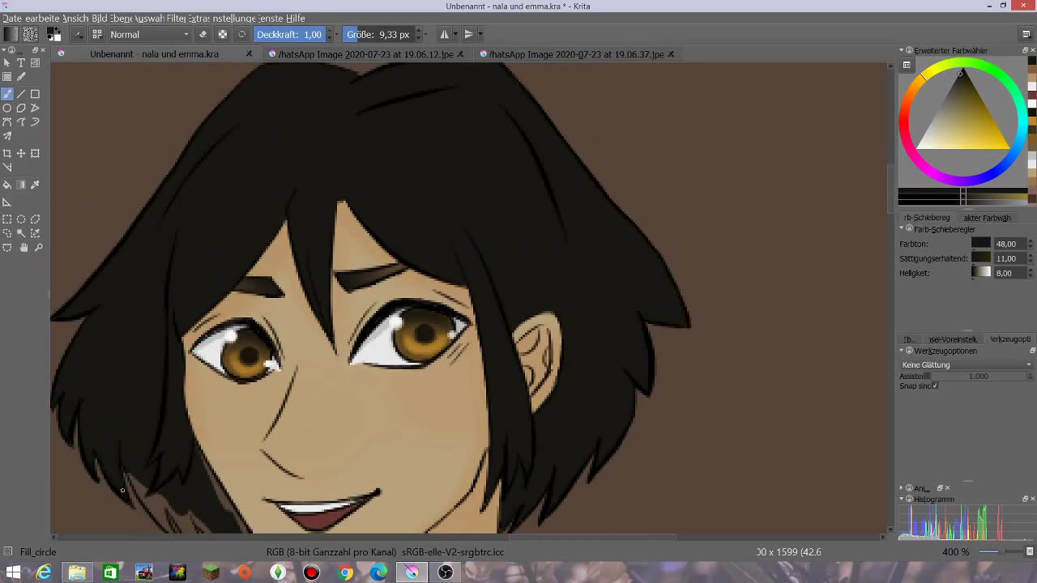
left_click(909, 339)
scroll(724, 234, "down", 3)
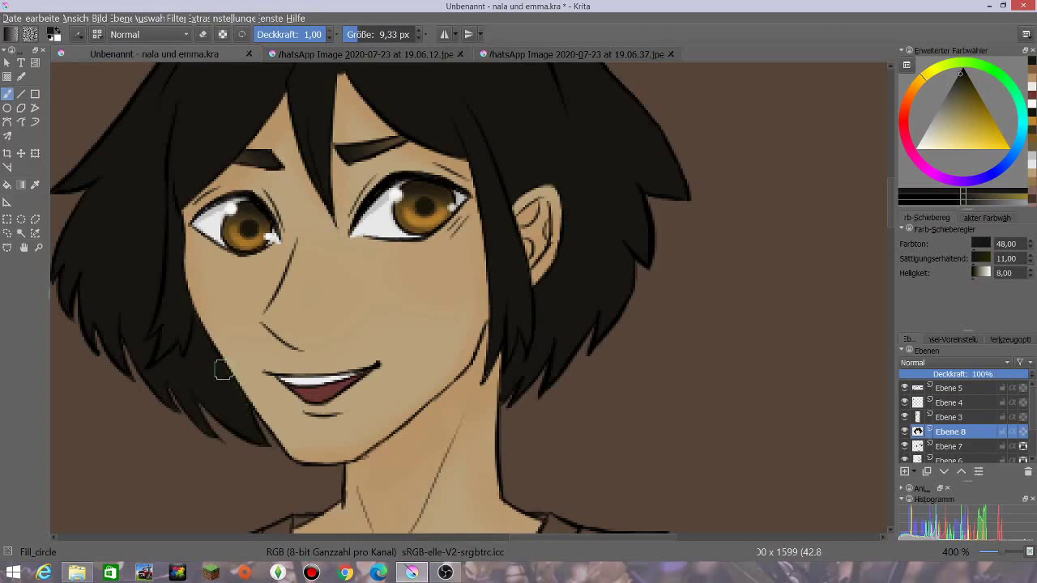
Lock the alpha of hair layer Ebene 8 and compare the drawing with the 19.06.12 dog reference photo
scroll(826, 211, "up", 3)
key("ctrl+minus")
key("ctrl+minus")
scroll(659, 154, "up", 2)
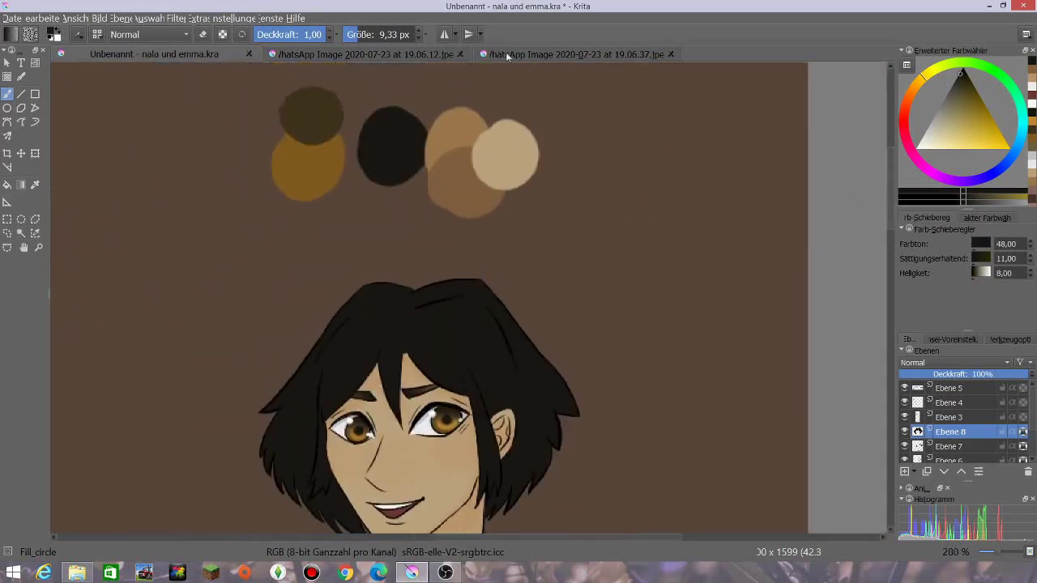
left_click(440, 54)
key("ctrl+minus")
key("ctrl+minus")
left_click(209, 54)
left_click_drag(890, 183, 892, 198)
Load Airbrush_pressure at 63.28 px, sample a dark brown (30, 42, 21) and softly tint the hair's lower ends
left_click(79, 34)
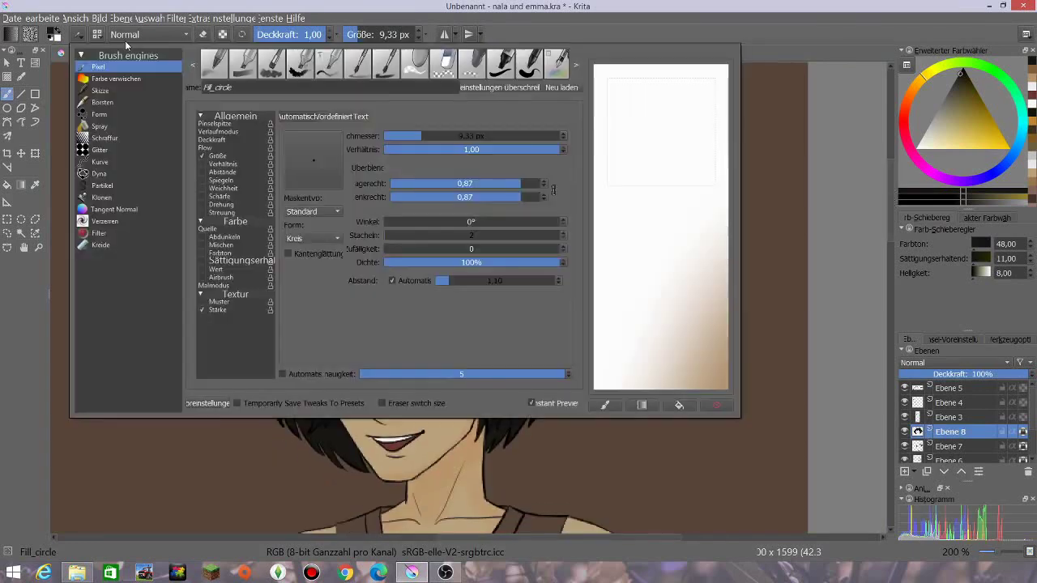
scroll(348, 64, "up", 2)
left_click(330, 64)
left_click(371, 34)
left_click(509, 163, "ctrl")
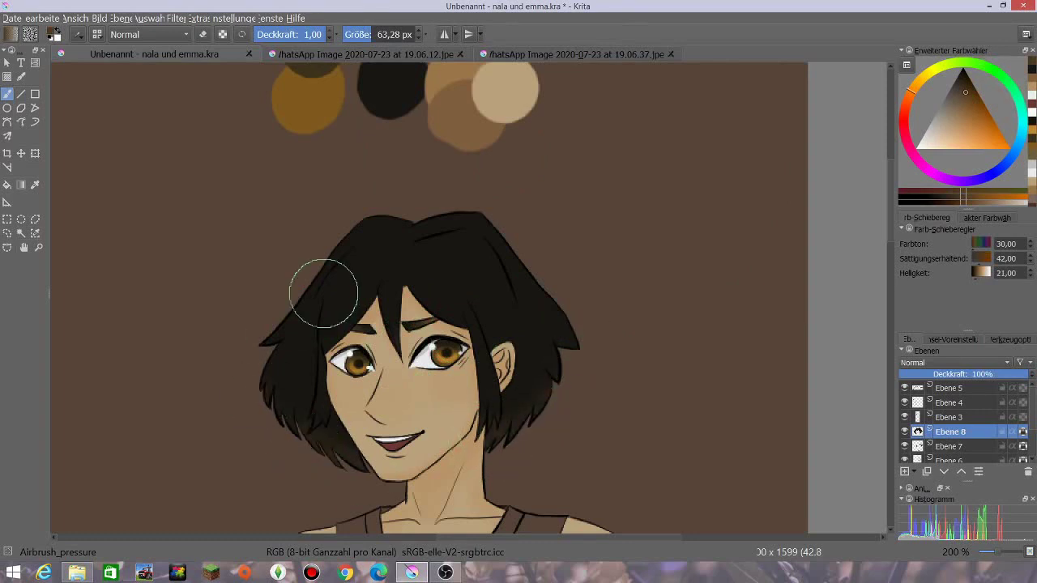
key("1")
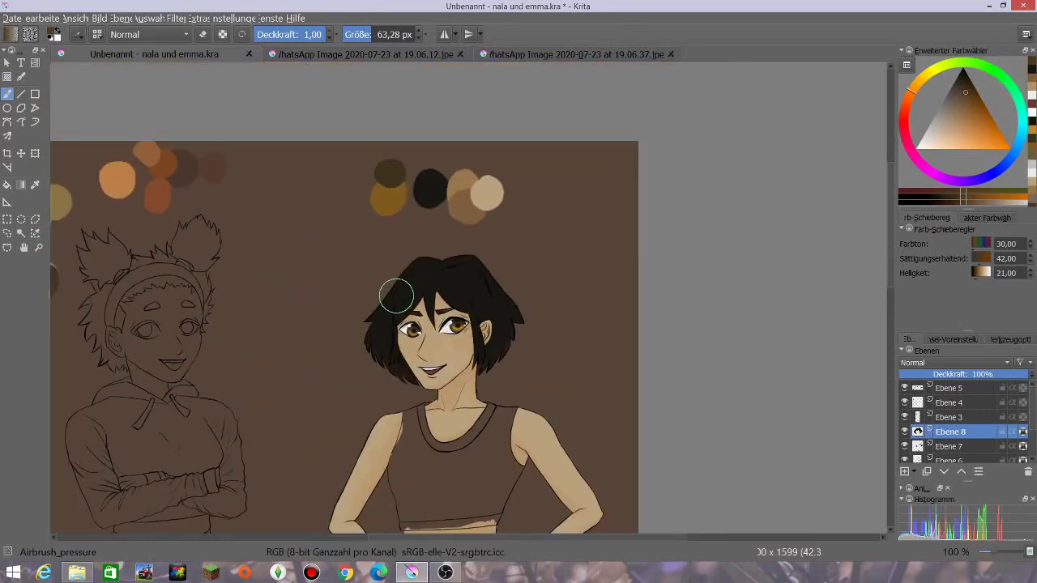
Choose near-black (48, 0, 3) and airbrush darker shading along the hair's outer edges and lower ends
left_click_drag(496, 541, 445, 540)
left_click_drag(965, 87, 960, 69)
left_click_drag(620, 368, 659, 349)
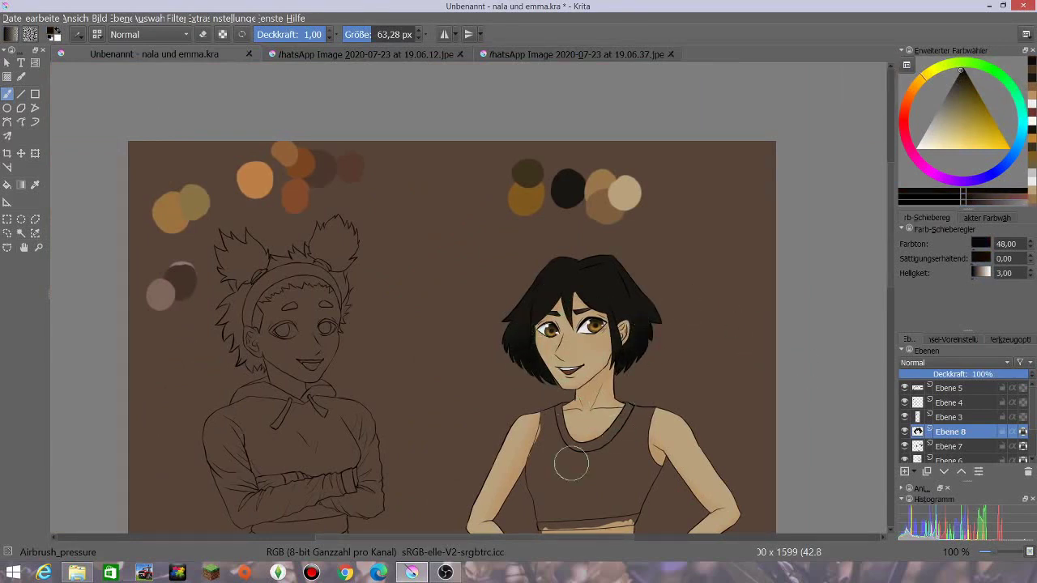
scroll(456, 318, "up", 2)
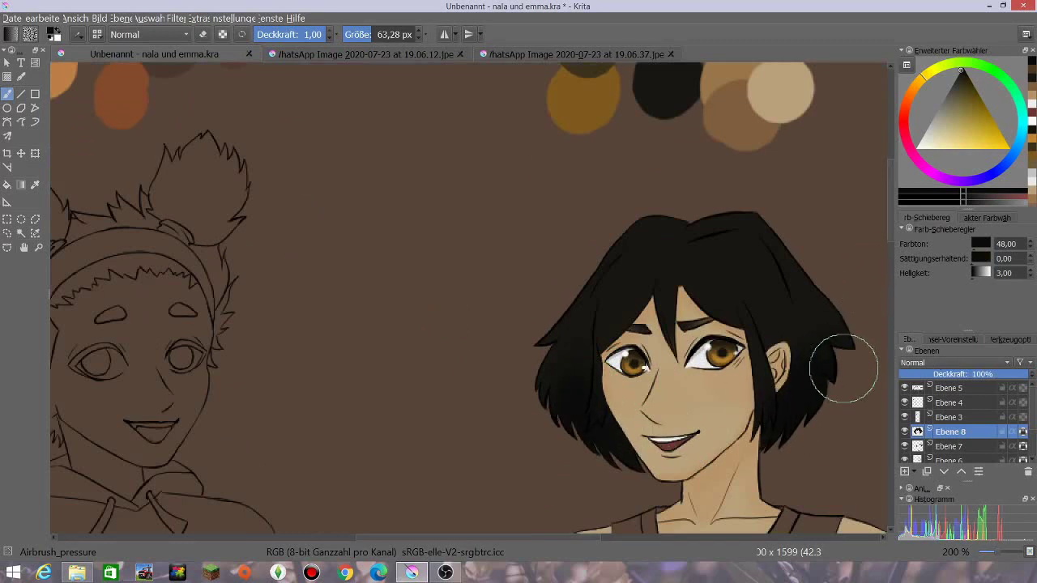
Set the airbrush opacity to 0.26 and add soft beige highlights (36, 45, 77) on both sides of the hair's crown
left_click(1033, 139)
key("i")
key("i")
key("i")
key("i")
left_click(273, 33)
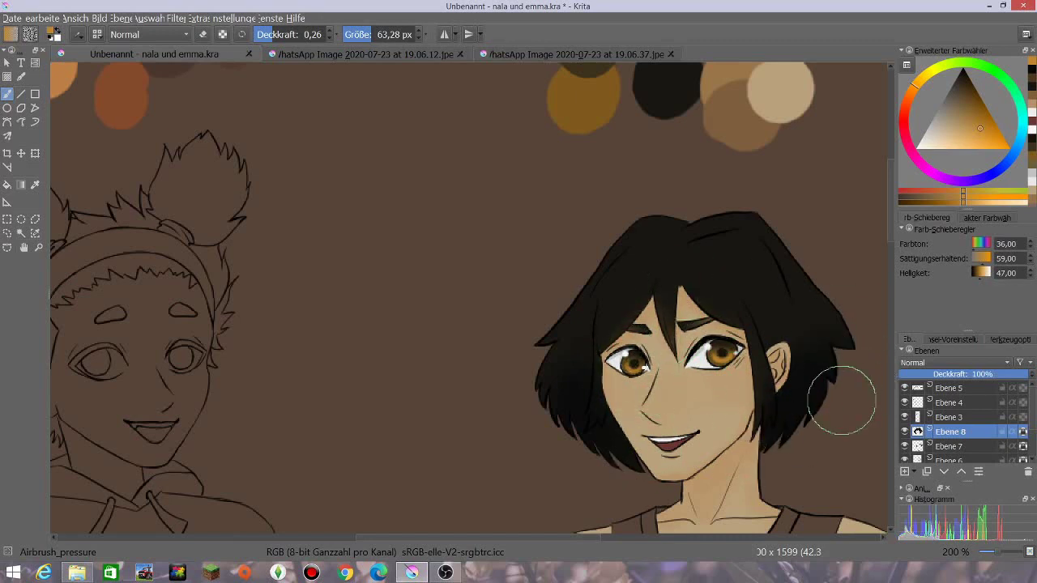
mouse_move(941, 142)
left_mouse_down()
mouse_move(926, 146)
mouse_move(941, 139)
left_mouse_up()
left_click(621, 289)
left_click_drag(750, 277, 730, 307)
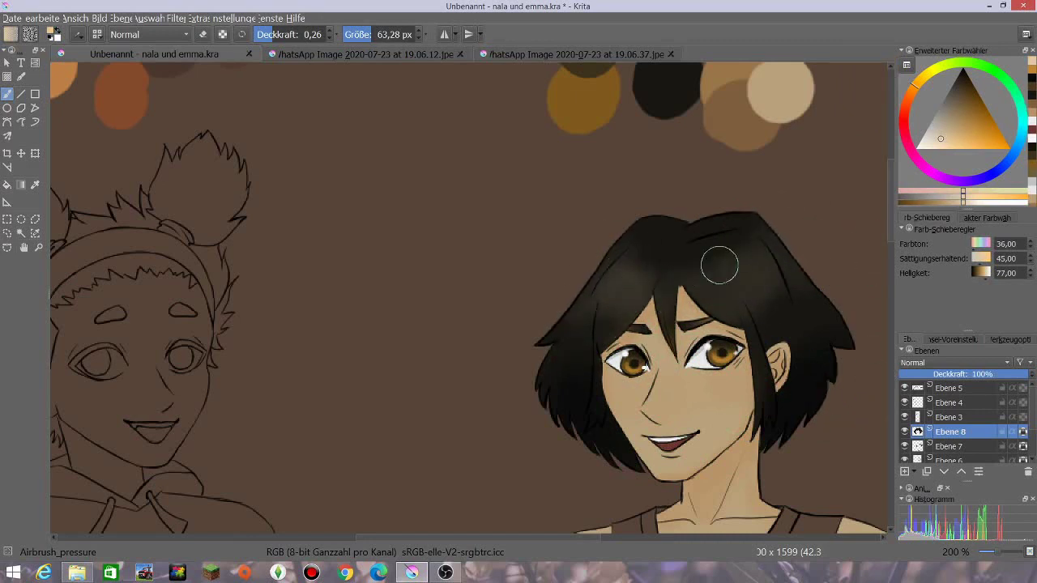
Reduce the airbrush to 27.20 px and refine the highlights on the hair's crown
left_click(359, 40)
left_click(364, 36)
left_click_drag(609, 266, 610, 291)
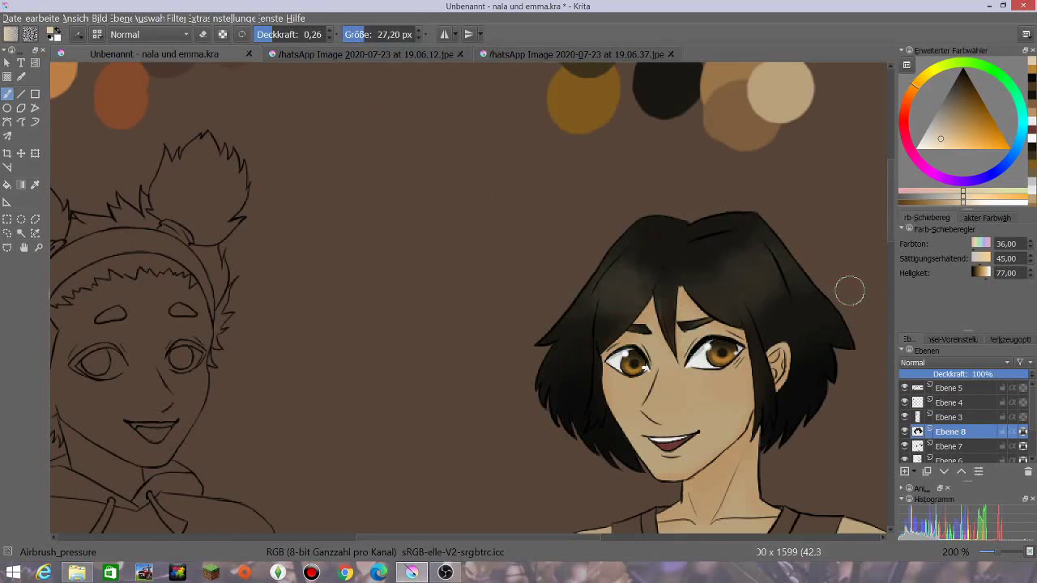
Enlarge the brush to 50 px and add a new paint layer above hair layer Ebene 8 for the clothes
key("bracketright")
key("bracketright")
key("bracketright")
key("bracketright")
scroll(234, 75, "down", 2)
left_click_drag(891, 239, 906, 286)
left_click(122, 18)
left_click(123, 19)
key("Insert")
Load Fill_circle at 50 px with near-black (48, 11, 8) and roughly fill the body of the crop top
left_click(96, 34)
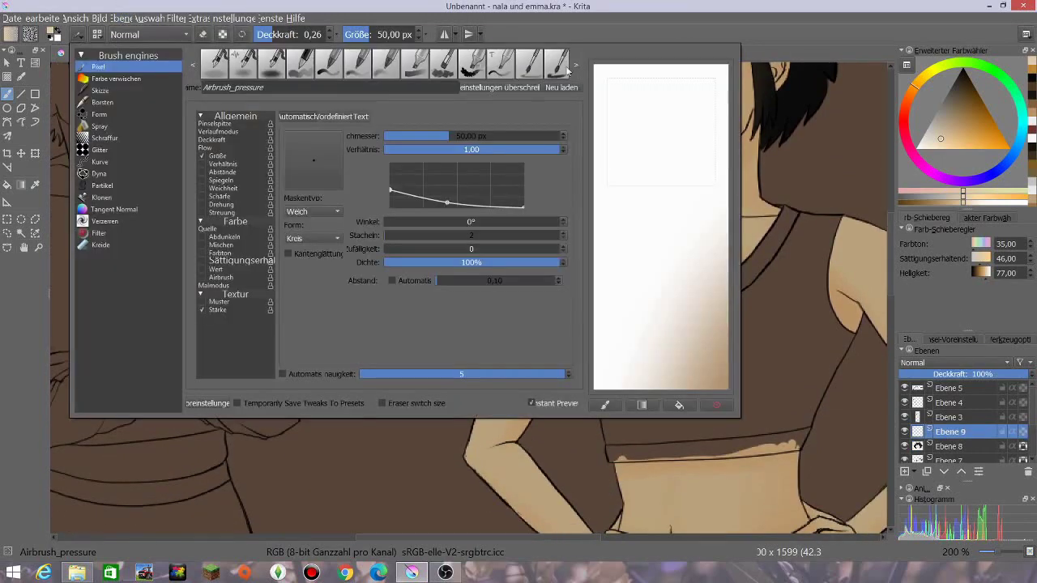
left_click(245, 64)
key("Escape")
left_click(1032, 142)
scroll(891, 250, "down", 2)
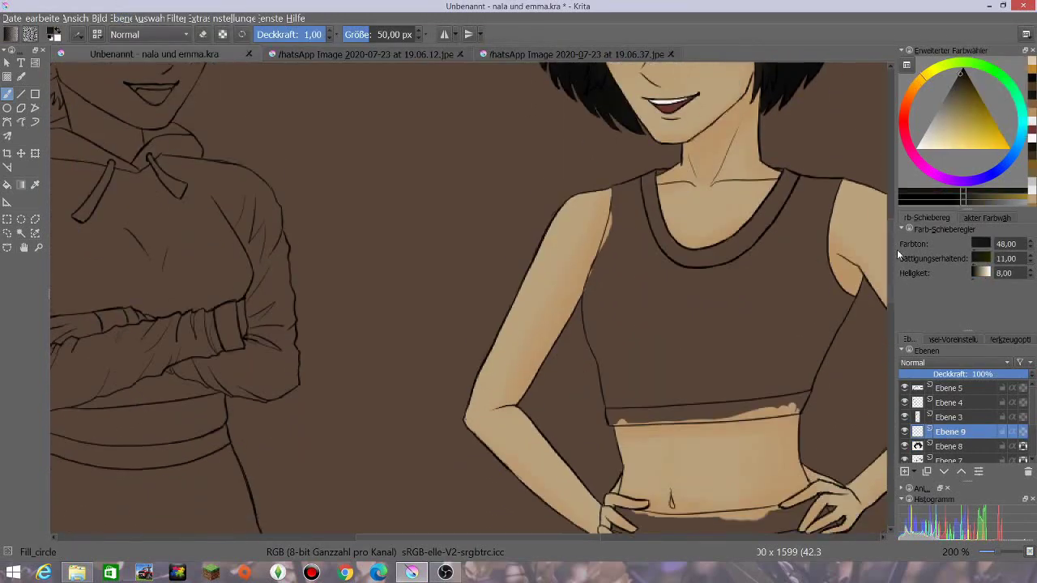
mouse_move(632, 195)
left_mouse_down()
mouse_move(624, 275)
mouse_move(620, 203)
mouse_move(609, 354)
mouse_move(688, 303)
mouse_move(706, 256)
mouse_move(810, 243)
mouse_move(765, 290)
mouse_move(829, 316)
mouse_move(783, 371)
mouse_move(634, 396)
mouse_move(758, 391)
left_mouse_up()
Set the brush to 10.36 px and fill the crop top cleanly up to its outlines, leaving the neckline and hem bands uncoloured
key("ctrl+plus")
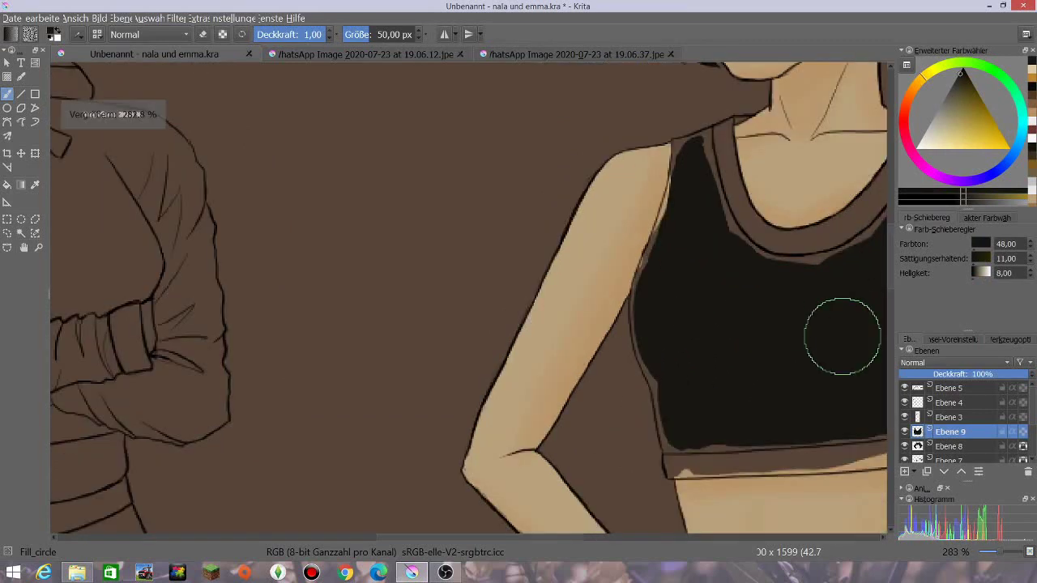
left_click_drag(843, 335, 518, 348)
left_click(357, 34)
mouse_move(381, 173)
left_mouse_down()
mouse_move(385, 129)
mouse_move(351, 150)
mouse_move(310, 325)
mouse_move(358, 450)
mouse_move(551, 437)
mouse_move(625, 424)
mouse_move(424, 249)
mouse_move(460, 266)
mouse_move(542, 243)
mouse_move(466, 262)
mouse_move(541, 243)
mouse_move(616, 133)
mouse_move(662, 154)
mouse_move(622, 136)
mouse_move(656, 136)
mouse_move(645, 236)
mouse_move(664, 290)
mouse_move(658, 273)
mouse_move(688, 299)
mouse_move(625, 430)
left_mouse_up()
key("e")
key("e")
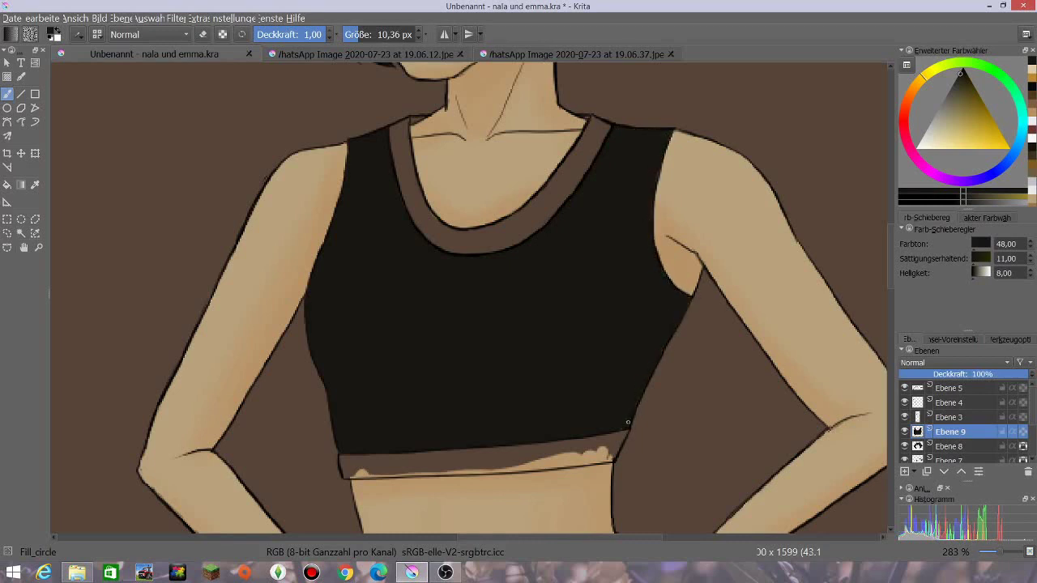
Start filling the shorts in black below the waistband, around the hands and along the outer hip
scroll(700, 319, "down", 7)
scroll(700, 319, "up", 2)
mouse_move(349, 282)
left_mouse_down()
mouse_move(385, 303)
mouse_move(357, 257)
mouse_move(378, 269)
mouse_move(383, 282)
mouse_move(349, 248)
mouse_move(410, 266)
mouse_move(493, 269)
mouse_move(602, 252)
mouse_move(617, 256)
mouse_move(618, 274)
mouse_move(603, 259)
mouse_move(428, 314)
mouse_move(408, 262)
left_mouse_up()
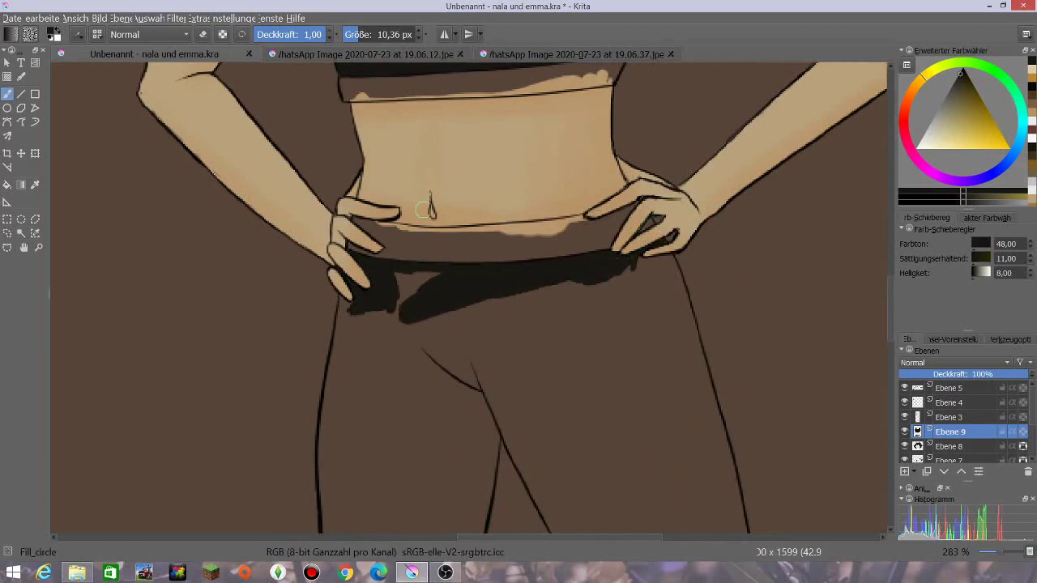
mouse_move(405, 298)
left_mouse_down()
mouse_move(430, 280)
mouse_move(341, 305)
mouse_move(401, 429)
mouse_move(446, 454)
mouse_move(437, 340)
left_mouse_up()
mouse_move(640, 264)
left_mouse_down()
mouse_move(669, 257)
mouse_move(582, 318)
mouse_move(675, 266)
mouse_move(735, 494)
left_mouse_up()
left_click_drag(495, 405, 455, 366)
Enlarge the brush to 38.73 px and roughly fill both legs of the shorts down to the cuff bands
left_click(368, 36)
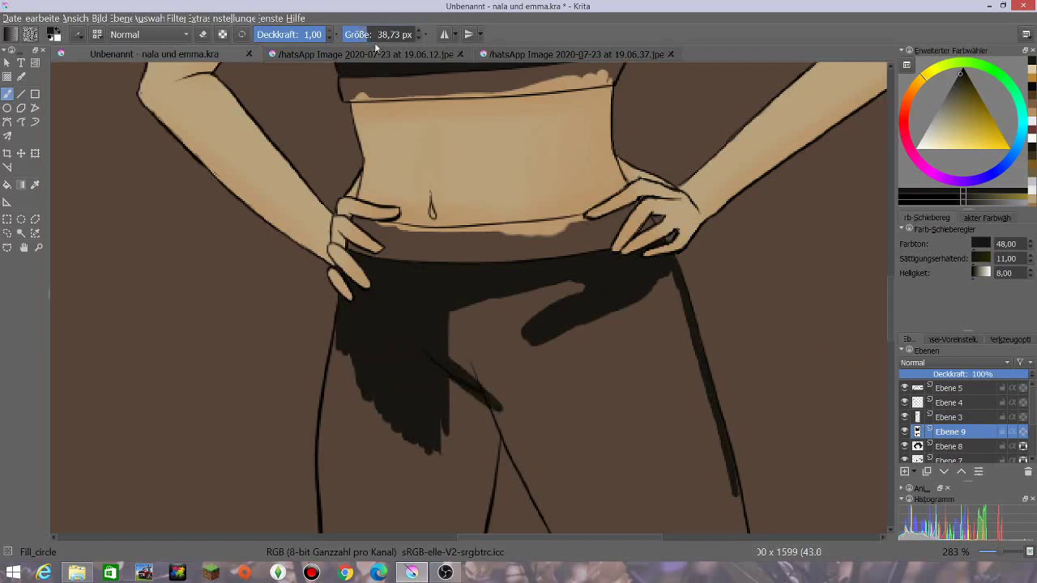
mouse_move(454, 324)
left_mouse_down()
mouse_move(578, 297)
mouse_move(543, 454)
mouse_move(573, 489)
mouse_move(591, 475)
mouse_move(628, 313)
mouse_move(654, 304)
mouse_move(683, 335)
mouse_move(691, 424)
mouse_move(731, 497)
left_mouse_up()
key("minus")
key("minus")
mouse_move(412, 326)
left_mouse_down()
mouse_move(416, 342)
mouse_move(472, 362)
mouse_move(418, 440)
mouse_move(421, 473)
mouse_move(474, 380)
mouse_move(559, 446)
mouse_move(591, 450)
mouse_move(527, 425)
left_mouse_up()
Set the brush to 16.70 px and fill the shorts' legs cleanly up to their inner and outer outlines
left_click(361, 34)
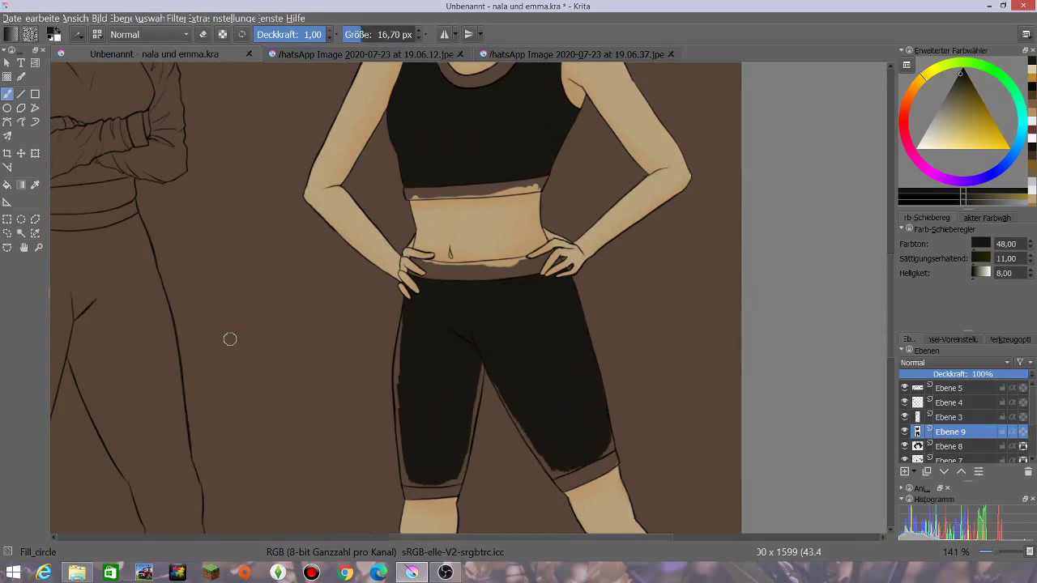
key("plus")
key("plus")
left_click_drag(891, 283, 891, 313)
mouse_move(336, 122)
left_mouse_down()
mouse_move(327, 278)
mouse_move(337, 445)
mouse_move(359, 462)
mouse_move(434, 405)
mouse_move(384, 463)
mouse_move(447, 452)
left_mouse_up()
left_click_drag(497, 216, 449, 454)
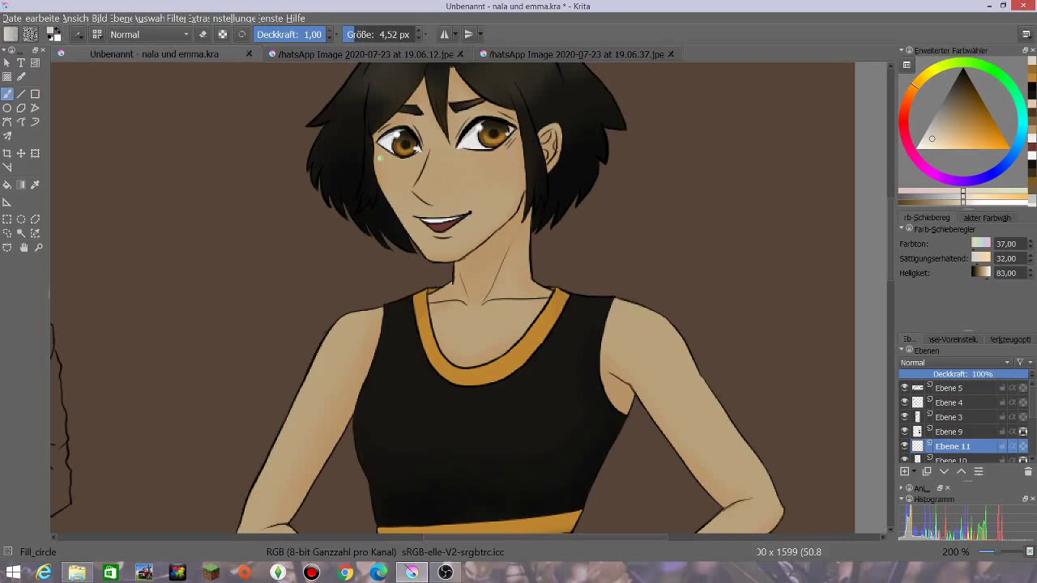
Dab small pale highlights (37, 32, 83) on the face and shoulder with Fill_circle at 4.52 px on layer Ebene 11
left_click(515, 146)
left_click(416, 187)
left_click(645, 311)
Return to clothing layer Ebene 9 and toggle its visibility to check what it contains
scroll(888, 280, "down", 10)
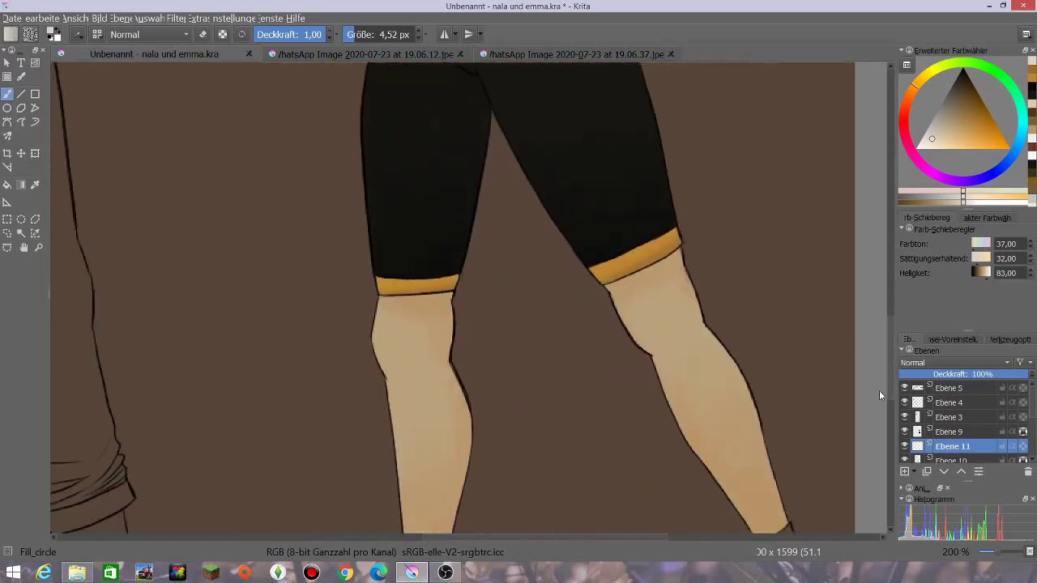
left_click(960, 431)
left_click(905, 432)
left_click(905, 432)
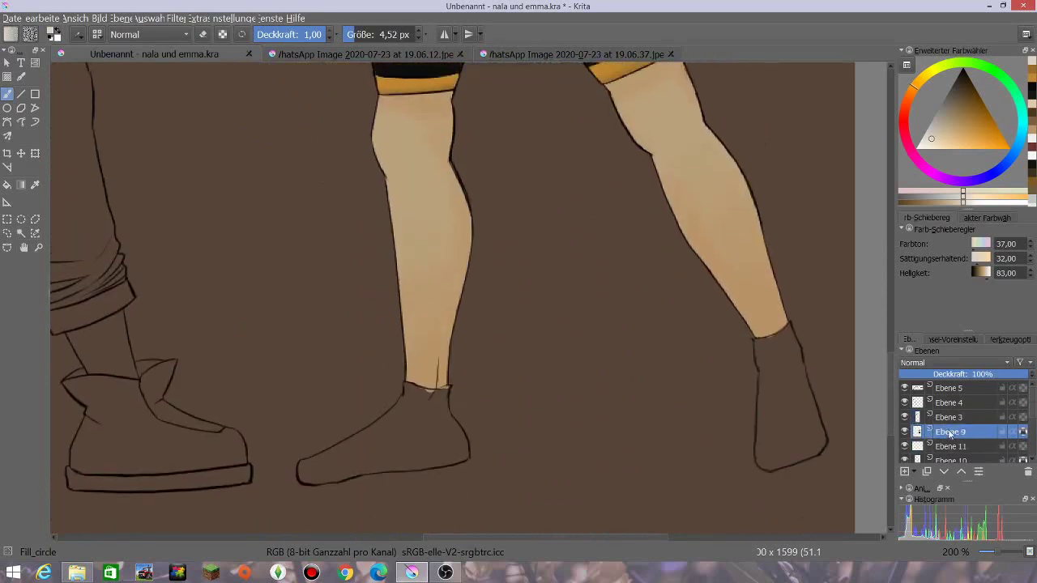
Unlock the layer's alpha, reset Fill_circle to 50 px and roughly fill both socks with light grey (20, 0, 74)
key("F5")
left_click(602, 83)
left_click(1032, 142)
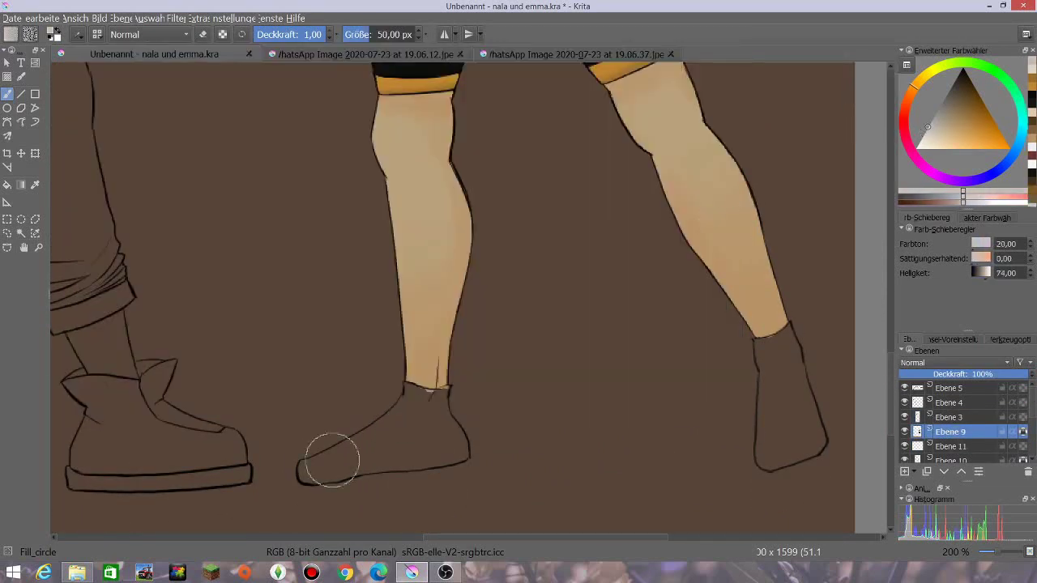
mouse_move(329, 456)
left_mouse_down()
mouse_move(423, 440)
mouse_move(405, 409)
left_mouse_up()
mouse_move(770, 348)
left_mouse_down()
mouse_move(786, 422)
mouse_move(798, 393)
left_mouse_up()
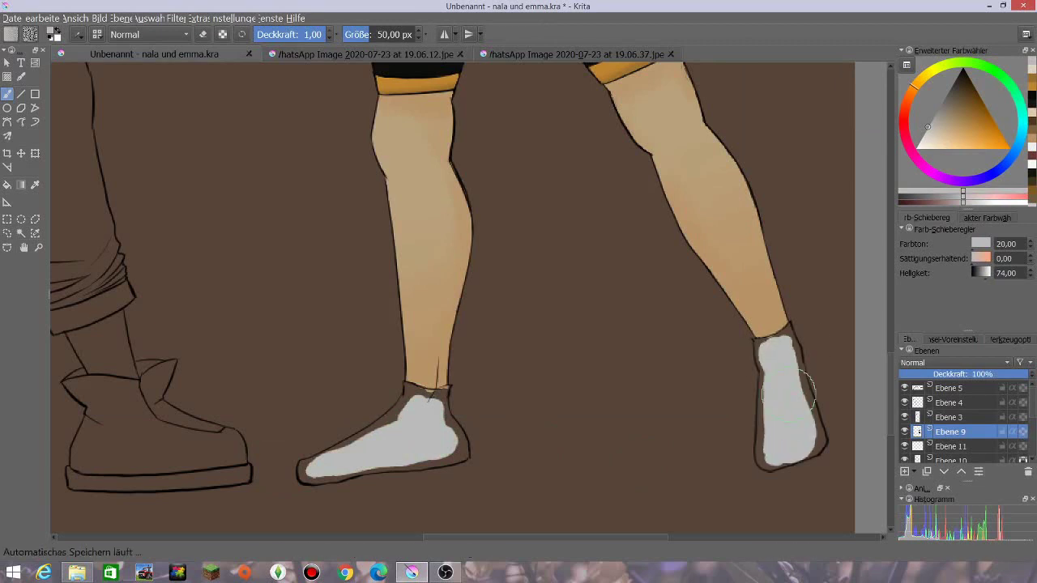
Reduce the brush to 11.47 px and fill the flat-standing foot's sock up to its outline, cleaning the edges with the eraser
left_click(361, 37)
mouse_move(384, 426)
left_mouse_down()
mouse_move(401, 401)
mouse_move(324, 454)
mouse_move(307, 480)
mouse_move(397, 470)
left_mouse_up()
mouse_move(408, 391)
left_mouse_down()
mouse_move(442, 392)
mouse_move(462, 458)
mouse_move(397, 468)
mouse_move(463, 455)
left_mouse_up()
key("e")
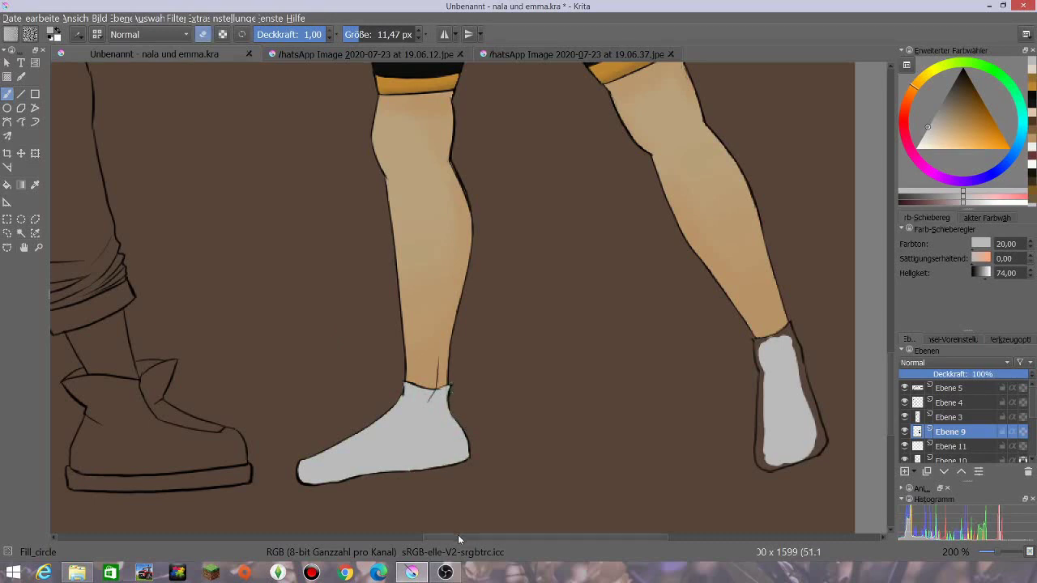
Fill the outstretched leg's sock up to its outline in the same light grey
key("e")
left_click_drag(757, 346, 762, 444)
key("e")
key("e")
mouse_move(758, 374)
left_mouse_down()
mouse_move(765, 341)
mouse_move(786, 331)
mouse_move(821, 444)
mouse_move(812, 454)
left_mouse_up()
mouse_move(760, 426)
left_mouse_down()
mouse_move(761, 454)
mouse_move(784, 465)
left_mouse_up()
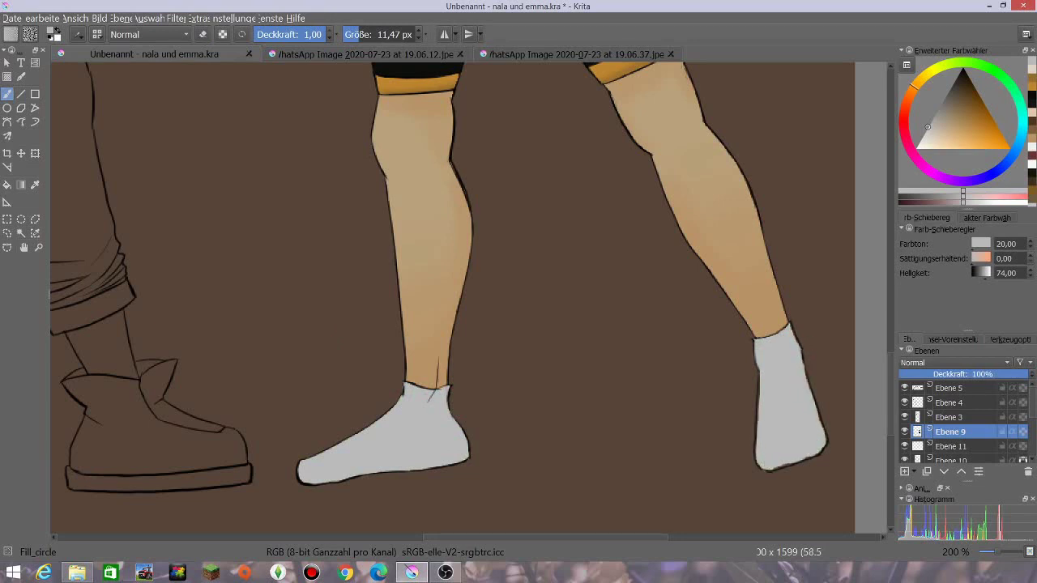
Lock the alpha of Ebene 9, load Basic_tip_soft at 60 px and shade both socks with darker grey (0, 1, 57)
key("e")
left_click(78, 34)
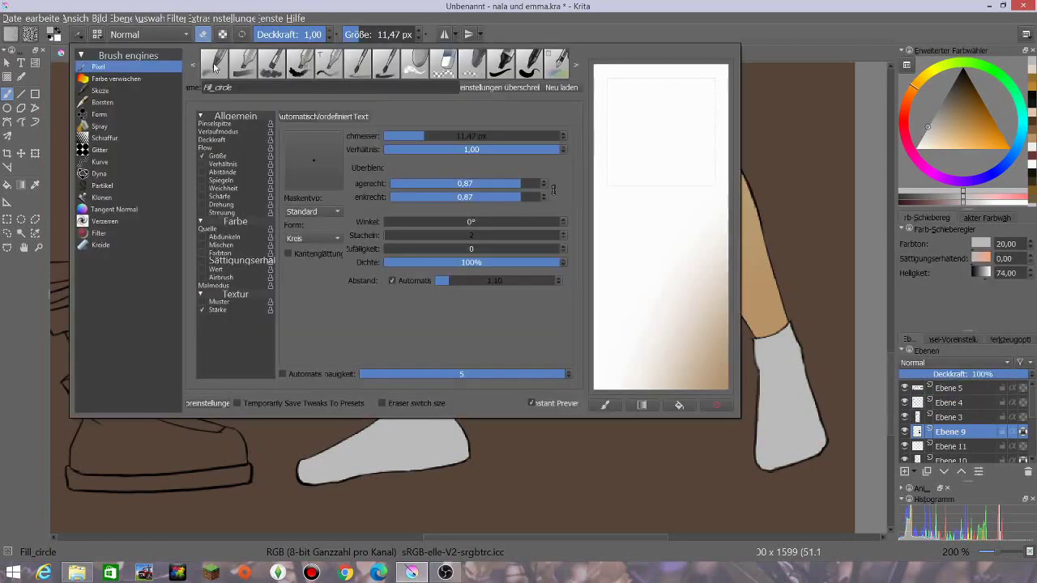
left_click(316, 69)
left_click(936, 114)
mouse_move(316, 483)
left_mouse_down()
mouse_move(451, 468)
mouse_move(437, 430)
left_mouse_up()
left_click_drag(762, 460, 791, 426)
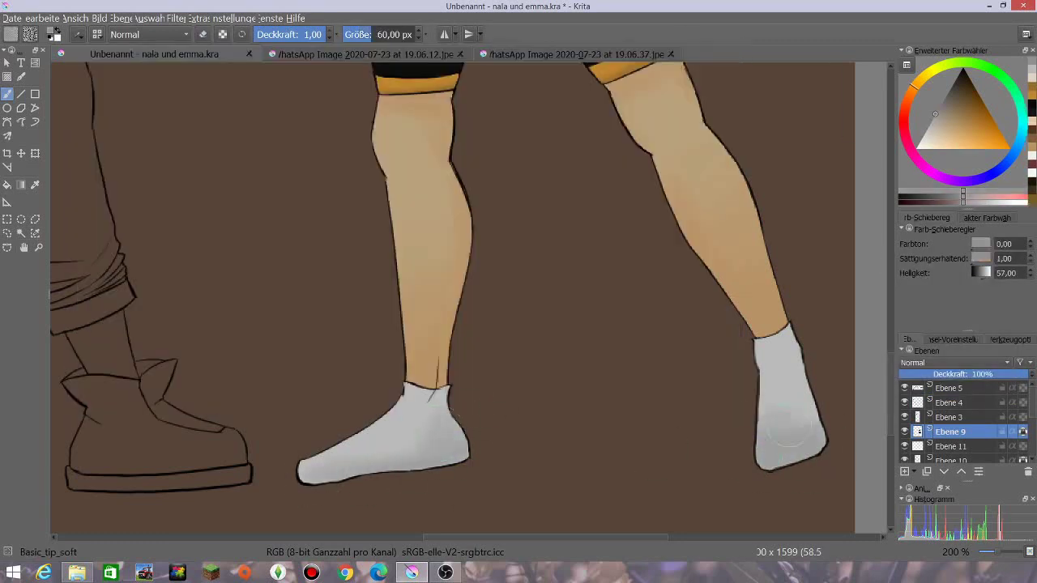
Undo the last shading stroke and reshade the outstretched leg's sock at the ankle and along the lower edge
key("ctrl+z")
left_click_drag(748, 359, 785, 348)
left_click_drag(786, 478, 804, 457)
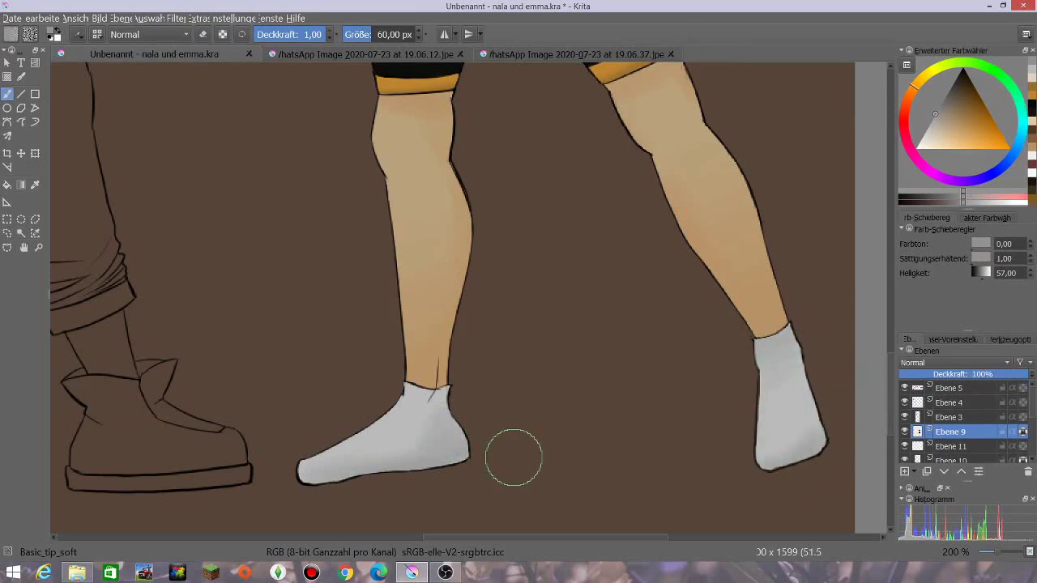
Review the whole drawing, examine the 19.06.12 photo of the black-and-white dog, and return to the drawing
key("minus")
key("minus")
key("minus")
key("minus")
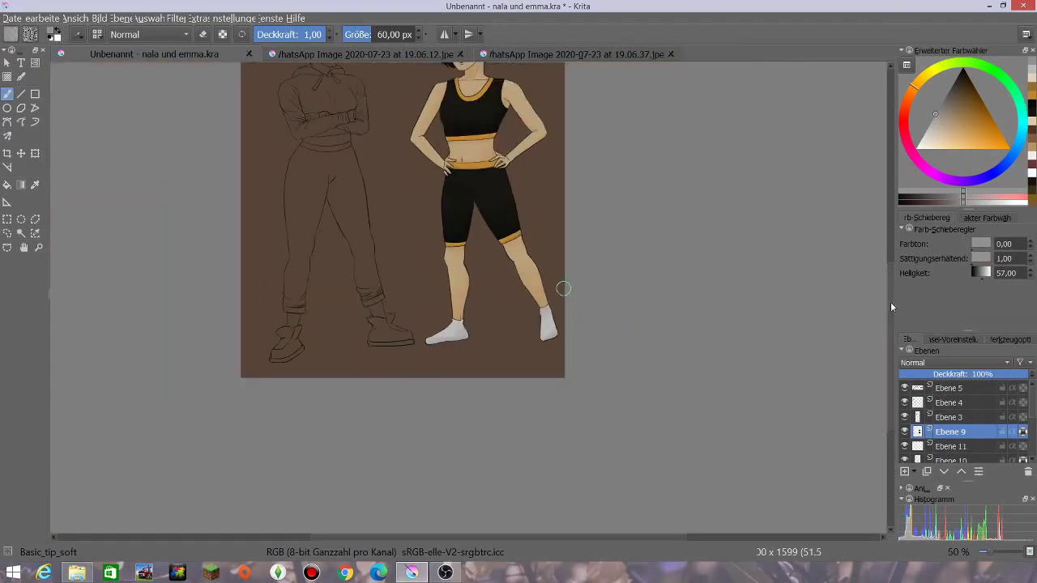
mouse_move(890, 302)
left_mouse_down()
mouse_move(890, 259)
mouse_move(907, 256)
left_mouse_up()
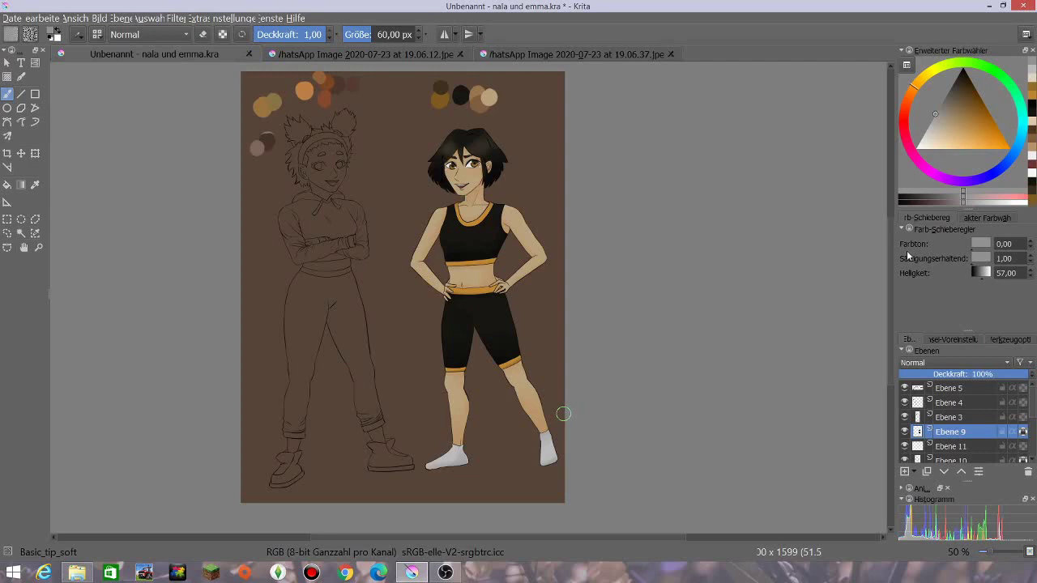
left_click(375, 56)
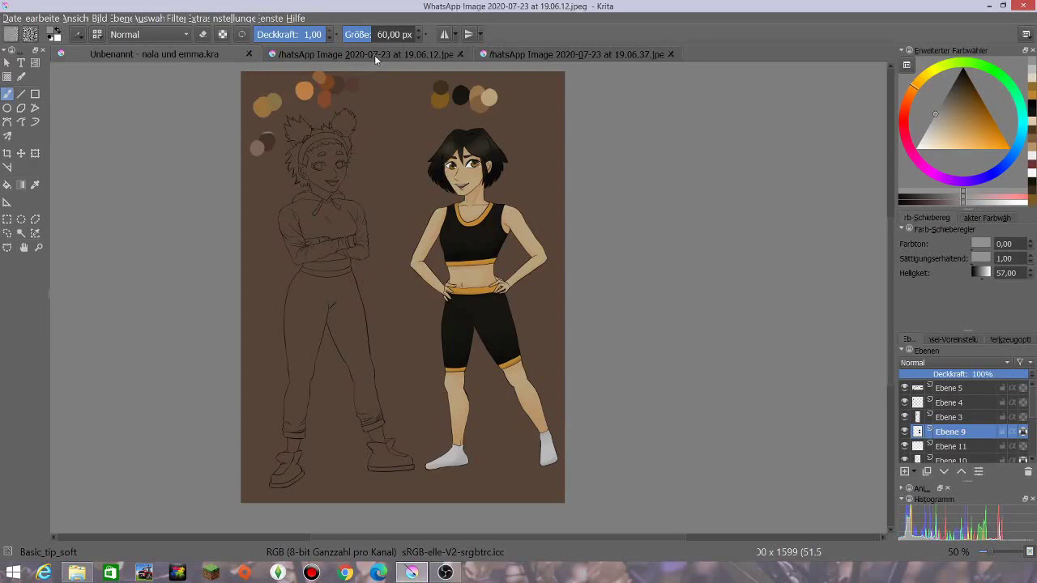
key("ctrl+minus")
key("ctrl+minus")
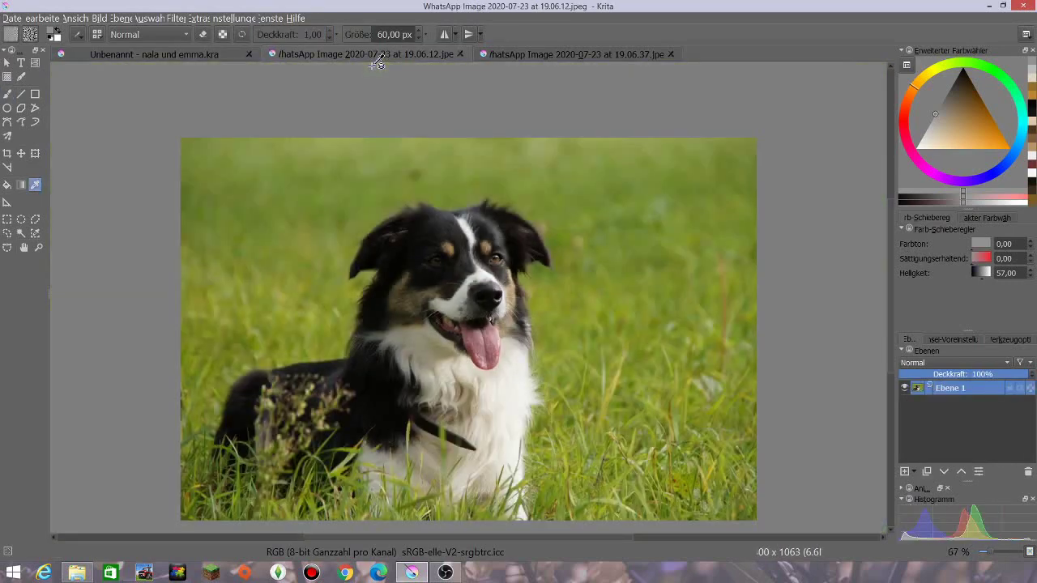
left_click(225, 54)
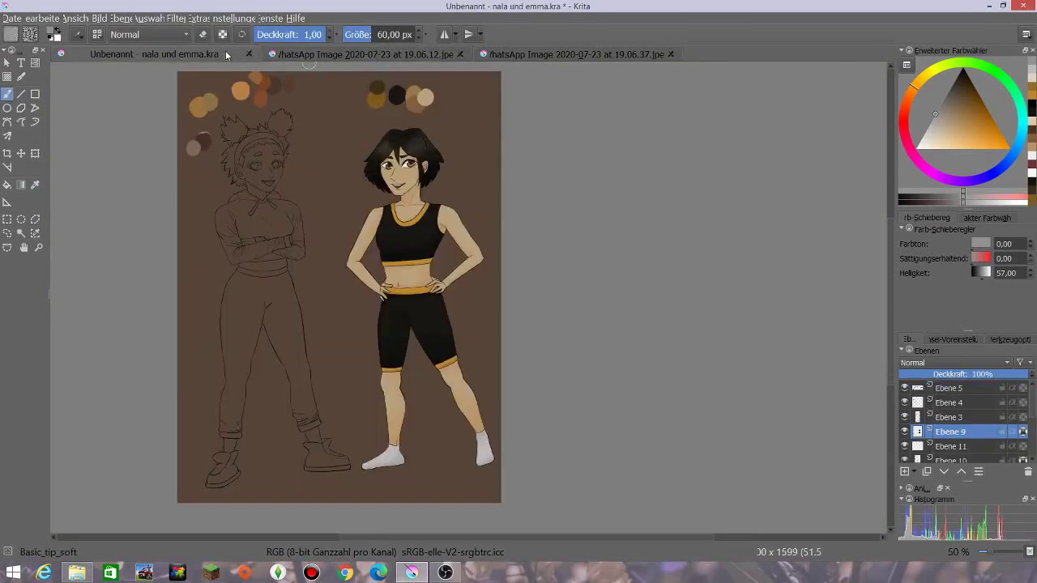